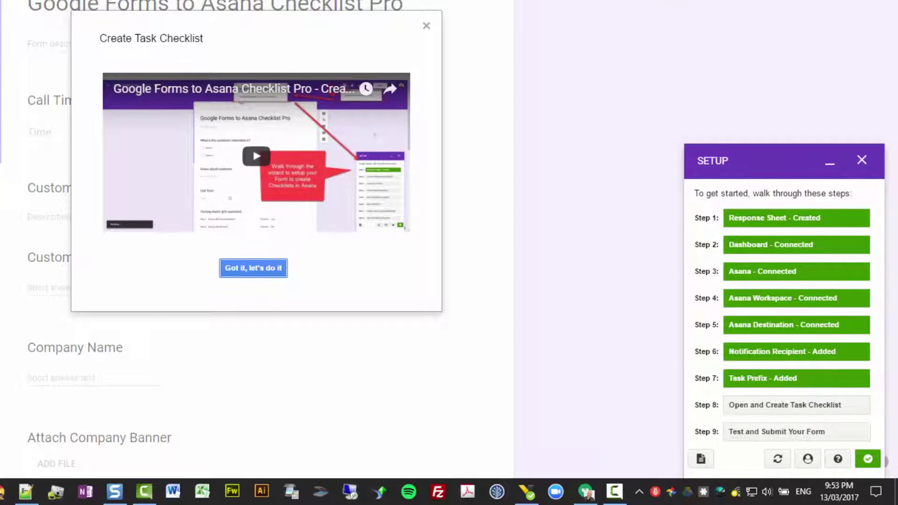
# Proceed with the Create Task Checklist setup step and open sheet 4 of the dashboard at the first empty name cell
pyautogui.click(253, 268)
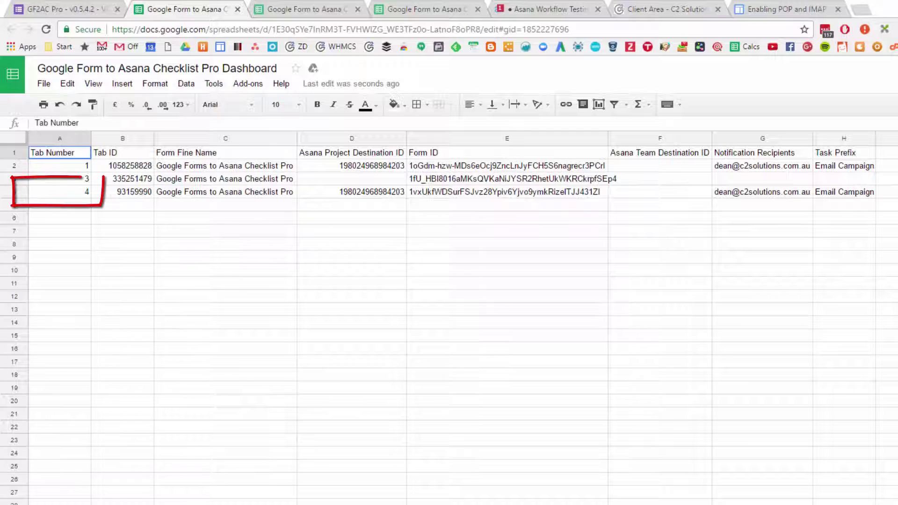
pyautogui.moveTo(60, 192); pyautogui.dragTo(225, 192)
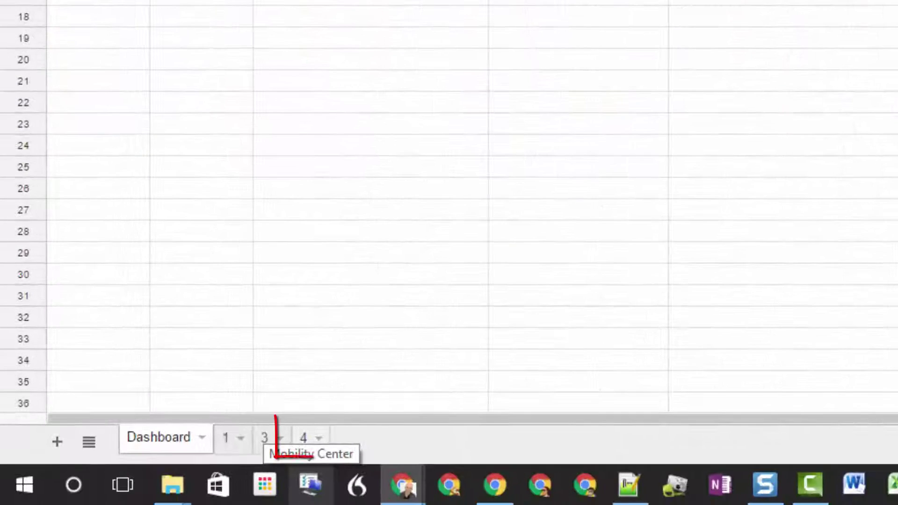
pyautogui.click(303, 437)
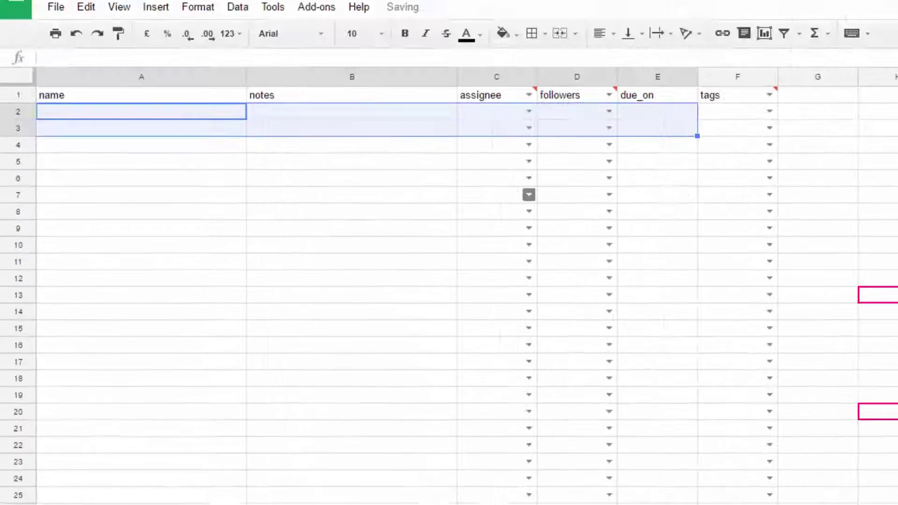
pyautogui.click(501, 227)
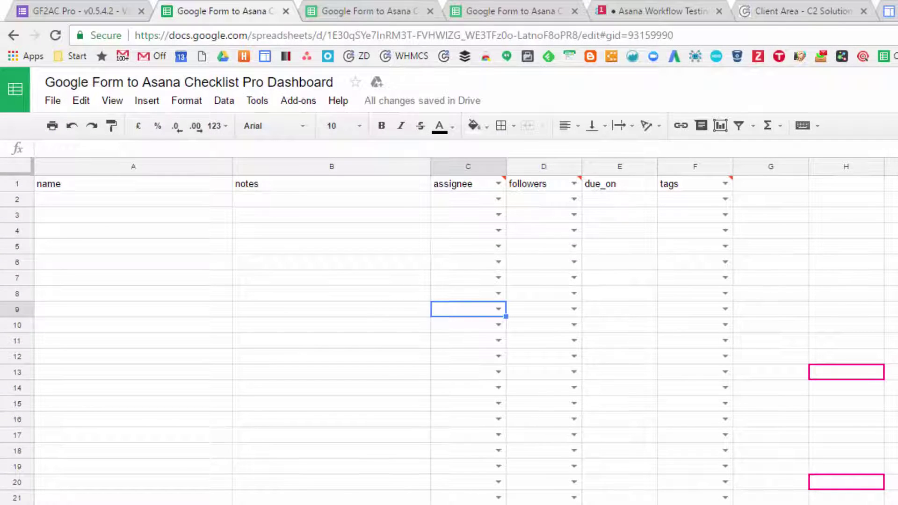
pyautogui.click(133, 199)
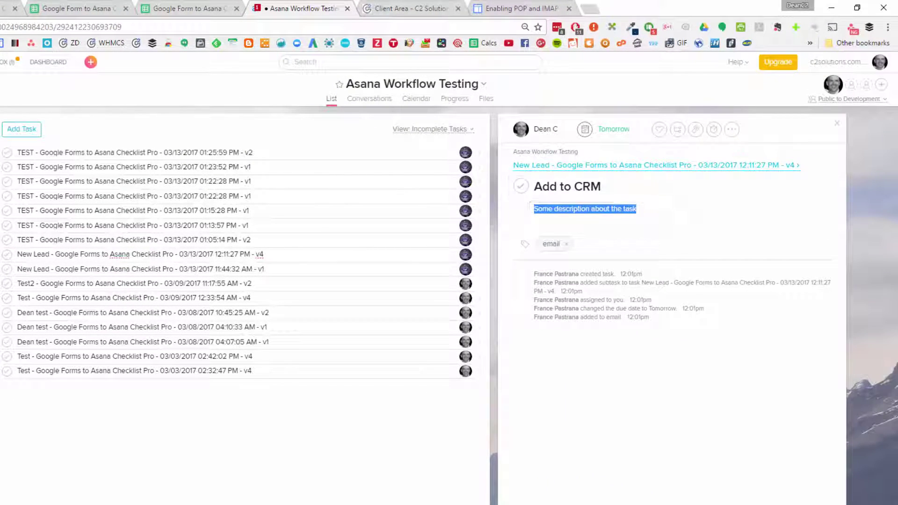
# In Asana, open the New Lead parent task of the Add to CRM subtask and examine its headings and subtasks
pyautogui.click(655, 165)
pyautogui.moveTo(518, 387); pyautogui.dragTo(610, 414)
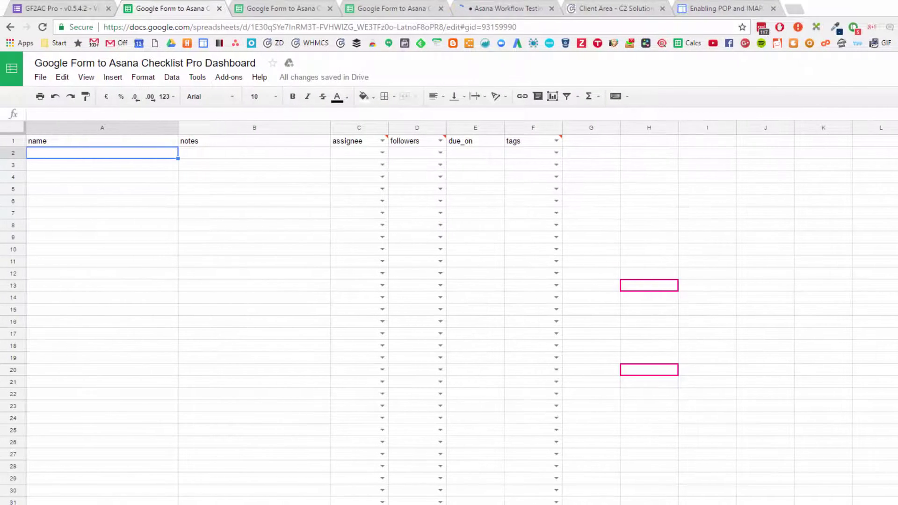
# Enter the heading "Contact Initiation:" in cell A2 of the dashboard's checklist sheet
pyautogui.write('Ini')
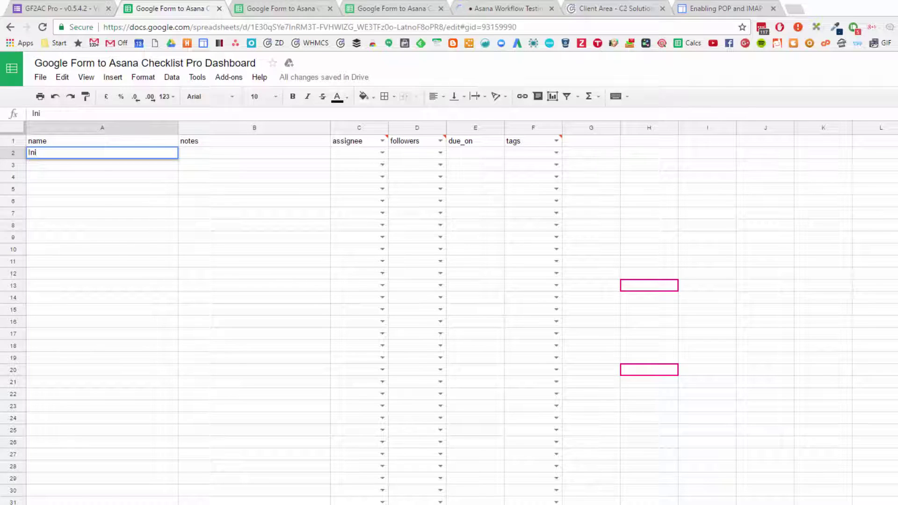
pyautogui.write('t')
pyautogui.press('BackSpace')
pyautogui.press('BackSpace')
pyautogui.press('BackSpace')
pyautogui.press('BackSpace')
pyautogui.write('Contact Initiation:')
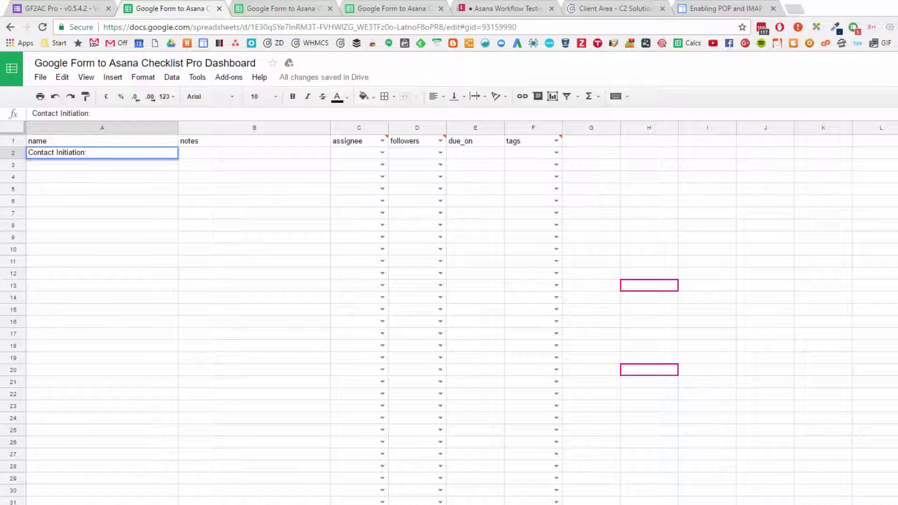
pyautogui.press('Return')
pyautogui.press('Up')
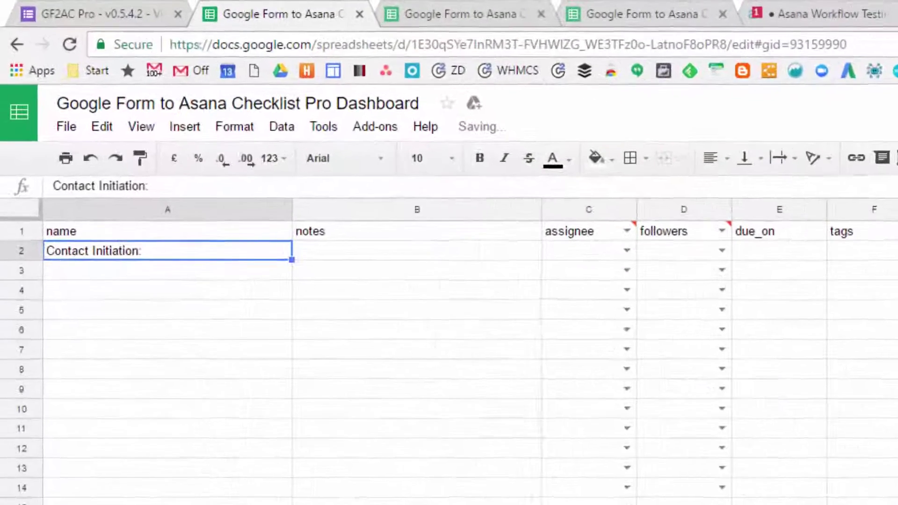
# Examine the colon ending the heading in A2 and the notes through tags cells beside it
pyautogui.press('F2')
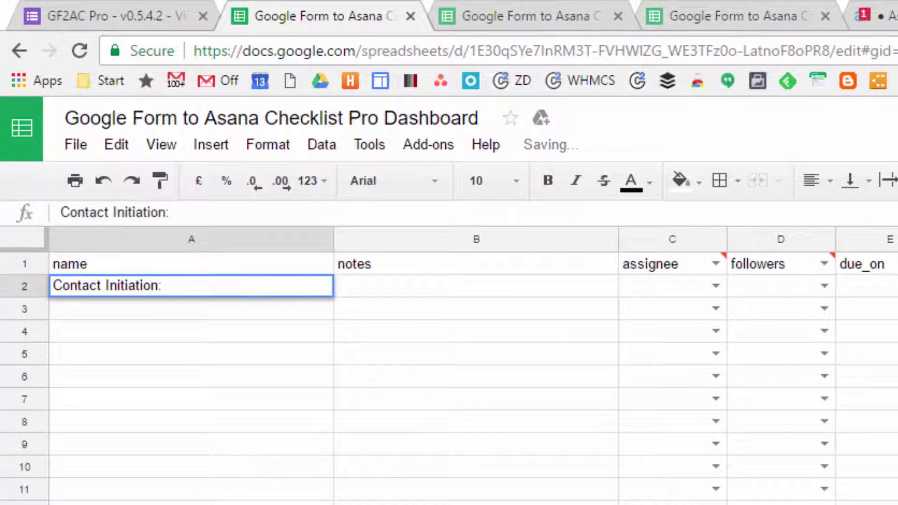
pyautogui.hotkey('shift', 'Left')
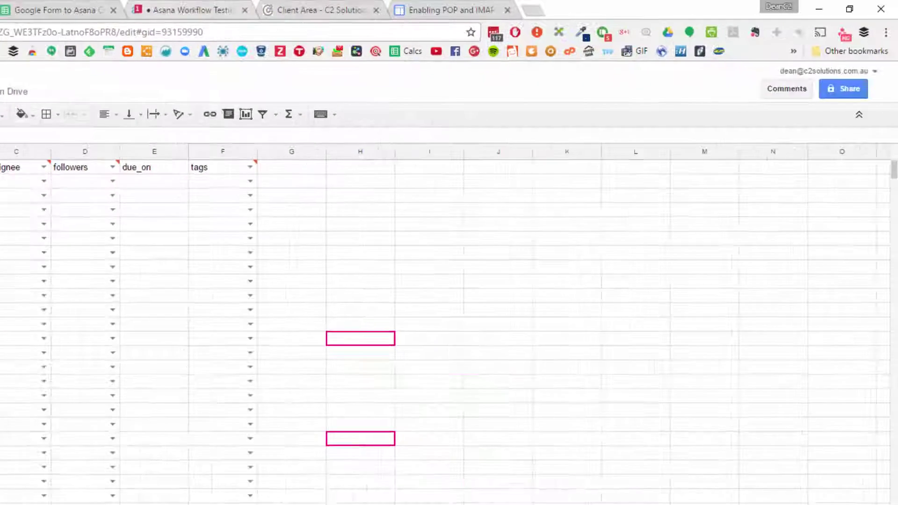
pyautogui.click(881, 17)
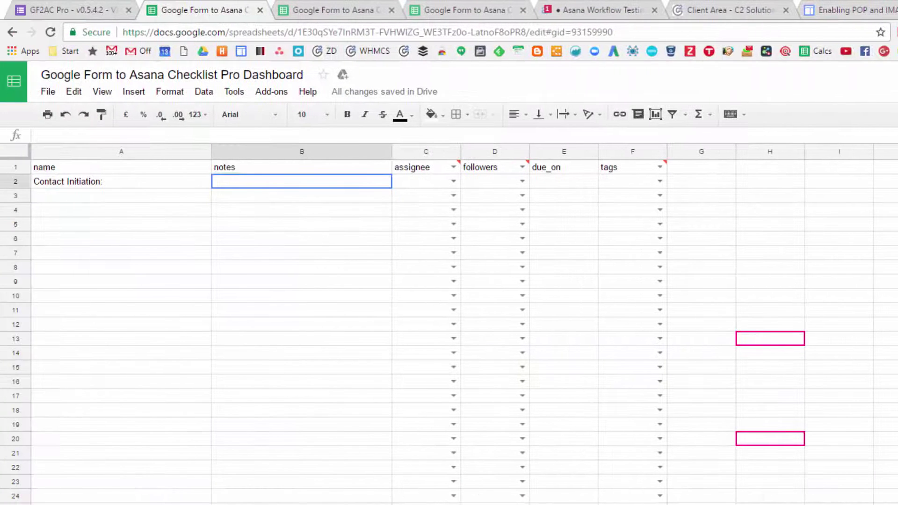
pyautogui.hotkey('shift', 'Right')
pyautogui.hotkey('shift', 'Right')
pyautogui.hotkey('shift', 'Right')
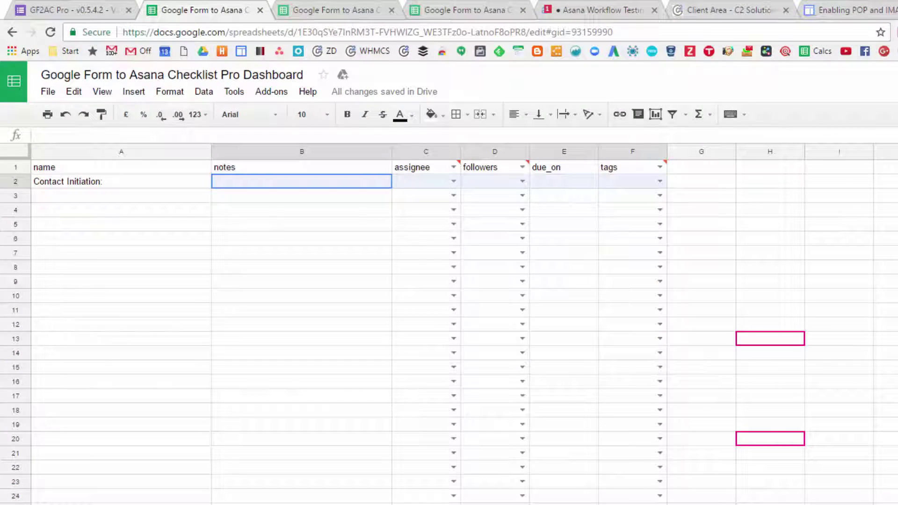
# Enter "Add to CRM" as the task name in cell A3
pyautogui.click(121, 195)
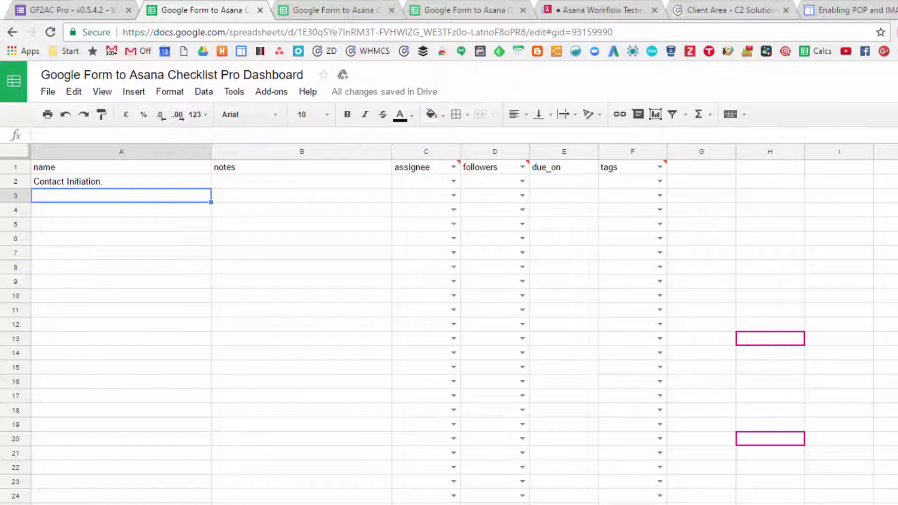
pyautogui.write('Add to Crm')
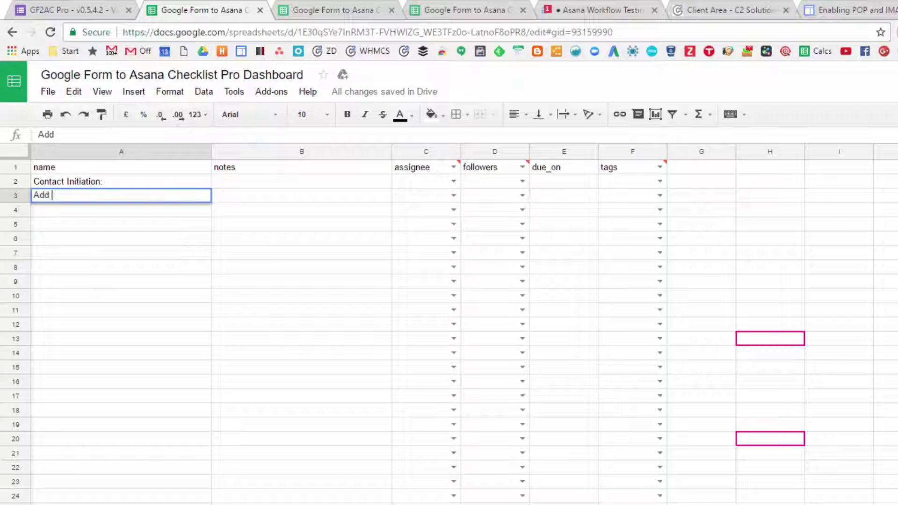
pyautogui.press('BackSpace')
pyautogui.press('BackSpace')
pyautogui.write('RM')
pyautogui.press('Return')
pyautogui.press('Up')
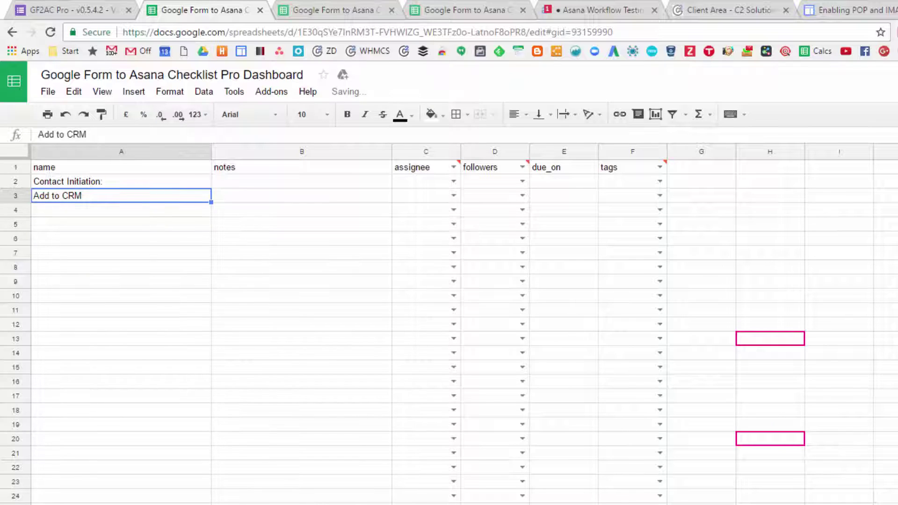
pyautogui.moveTo(302, 196); pyautogui.dragTo(627, 195)
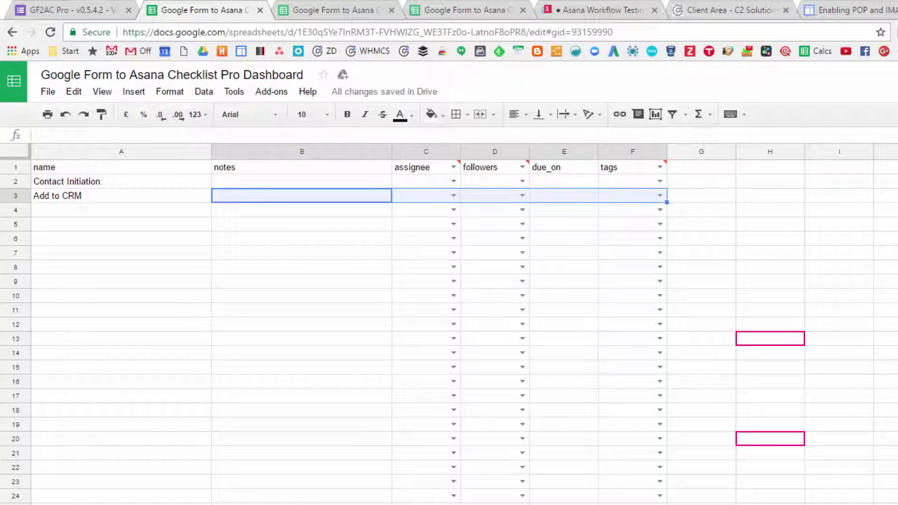
pyautogui.click(121, 196)
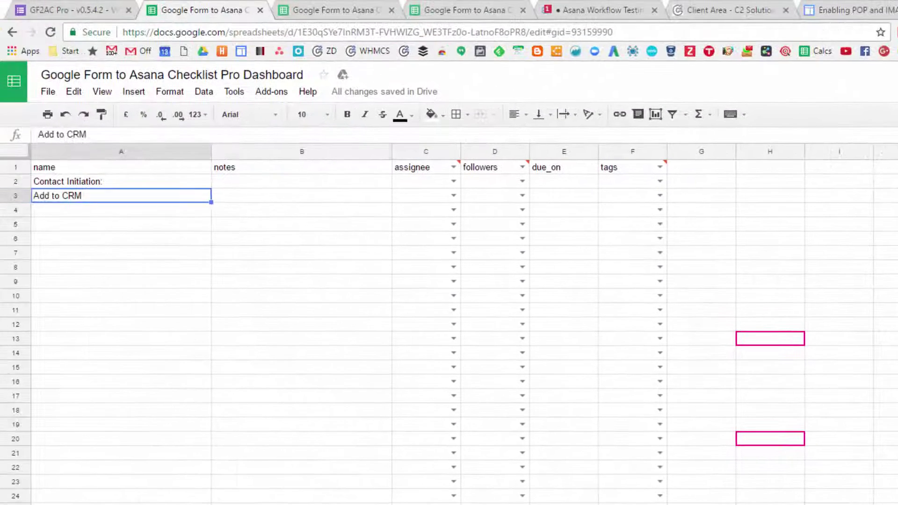
pyautogui.click(137, 148)
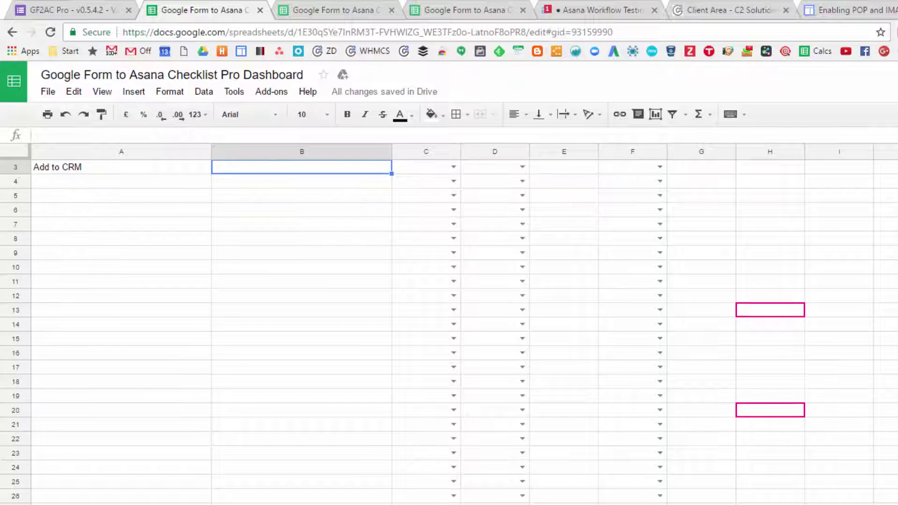
pyautogui.click(121, 195)
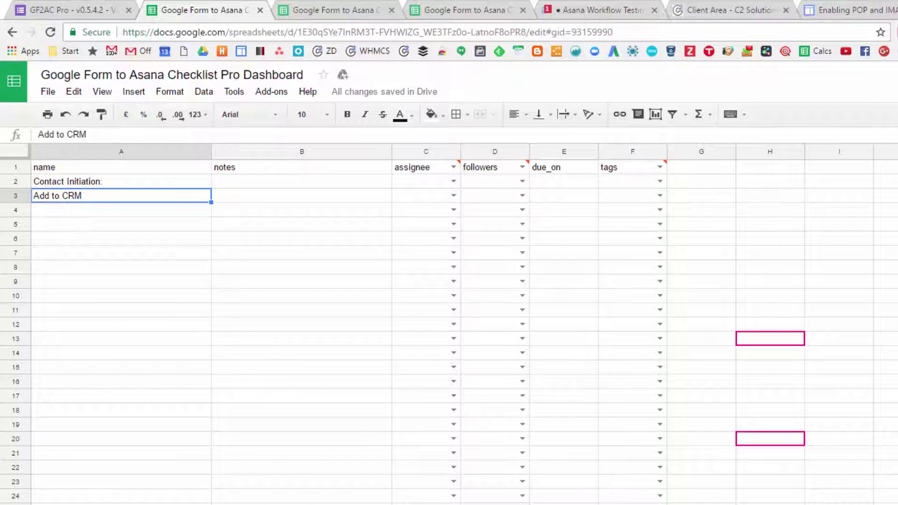
# Copy the URL of the intranet page about enabling POP and IMAP in Gmail into the Add to CRM notes cell
pyautogui.click(302, 196)
pyautogui.moveTo(495, 166)
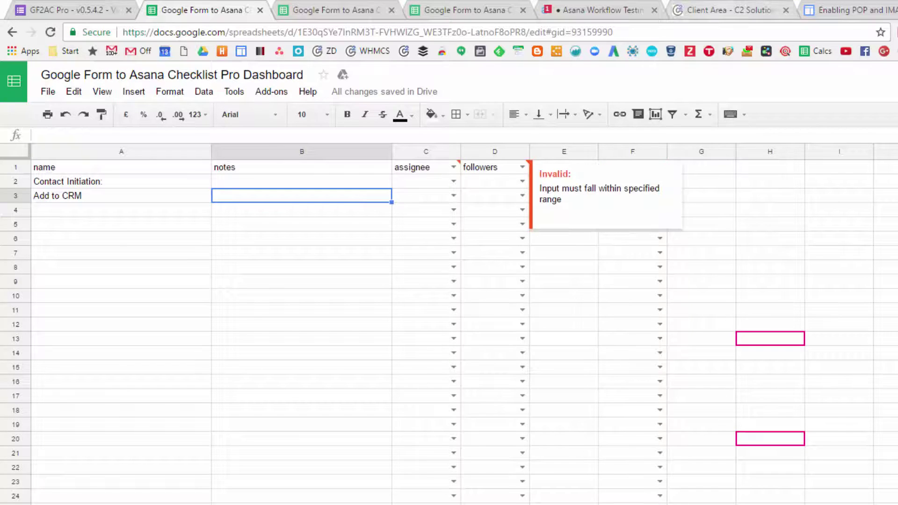
pyautogui.click(856, 10)
pyautogui.hotkey('ctrl', 'c')
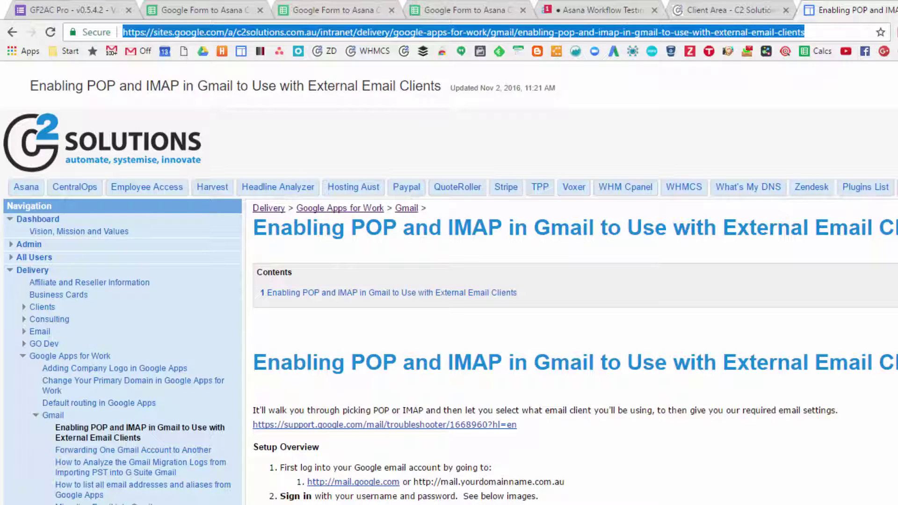
pyautogui.hotkey('ctrl', '2')
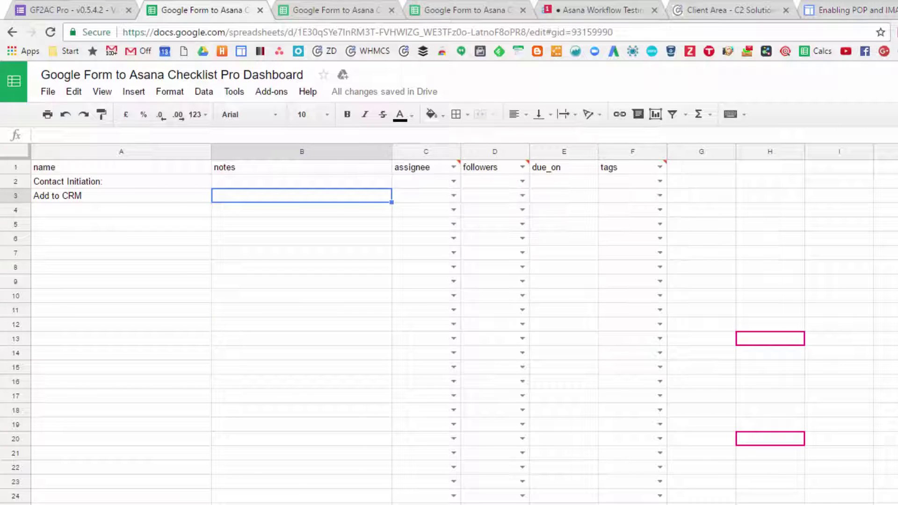
pyautogui.hotkey('ctrl', 'v')
pyautogui.click(301, 238)
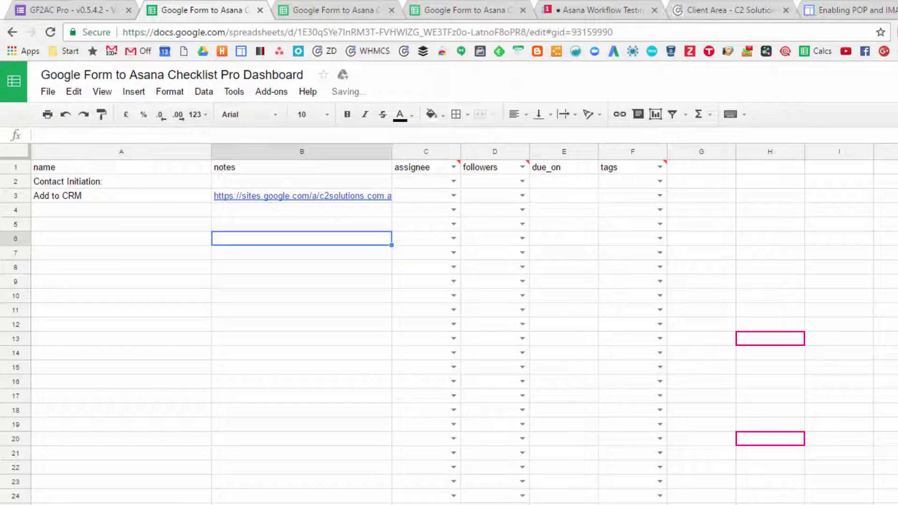
# Clear the pasted page link from the Add to CRM notes cell
pyautogui.moveTo(301, 196)
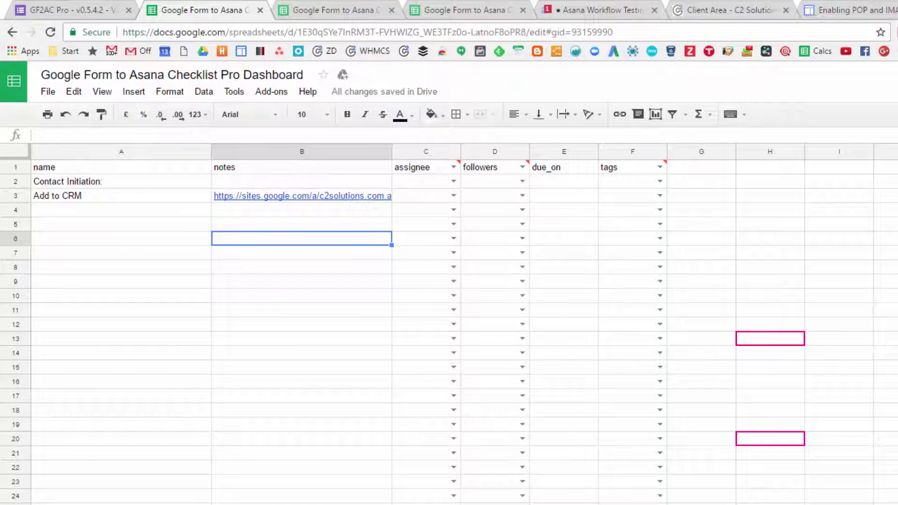
pyautogui.click(301, 196)
pyautogui.press('Delete')
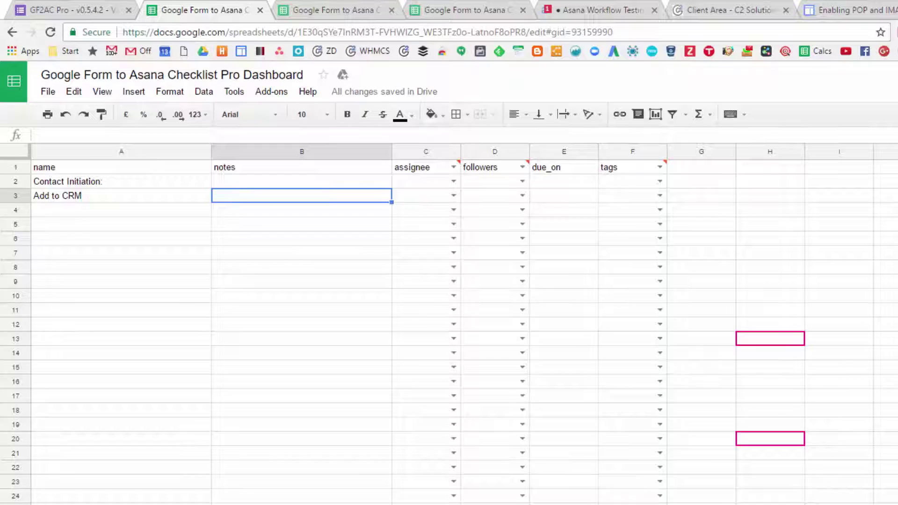
# Enter two-line notes for Add to CRM in B3: "1. Open the CRM system" and "2. Enter Client Details"
pyautogui.write('1. ')
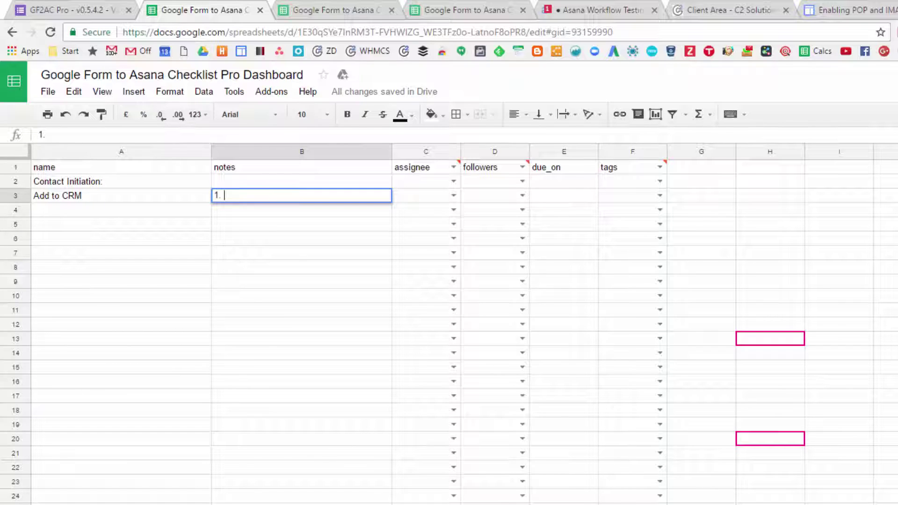
pyautogui.write('Open the CRM ')
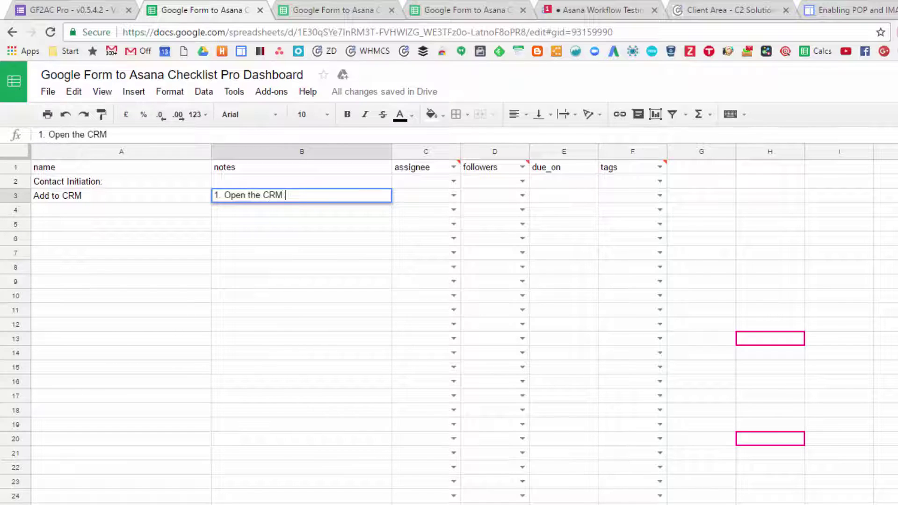
pyautogui.write('system')
pyautogui.hotkey('ctrl', 'Return')
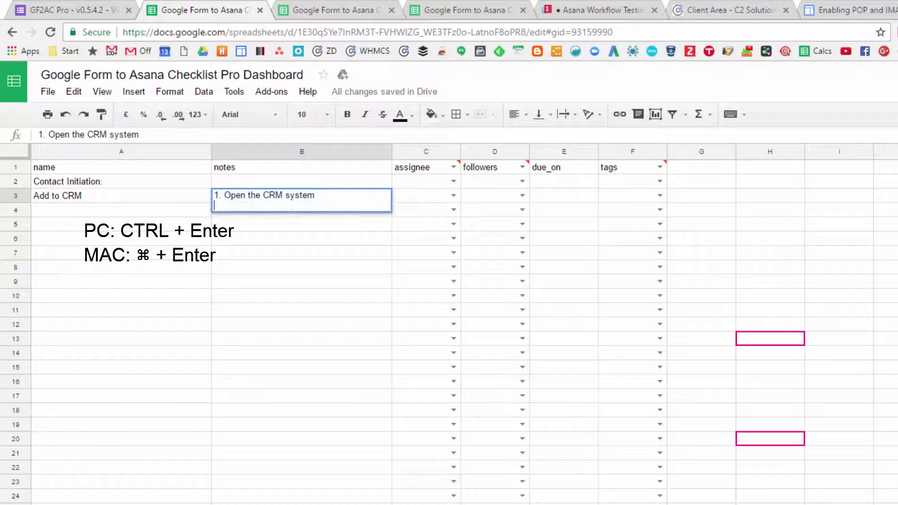
pyautogui.write('2.')
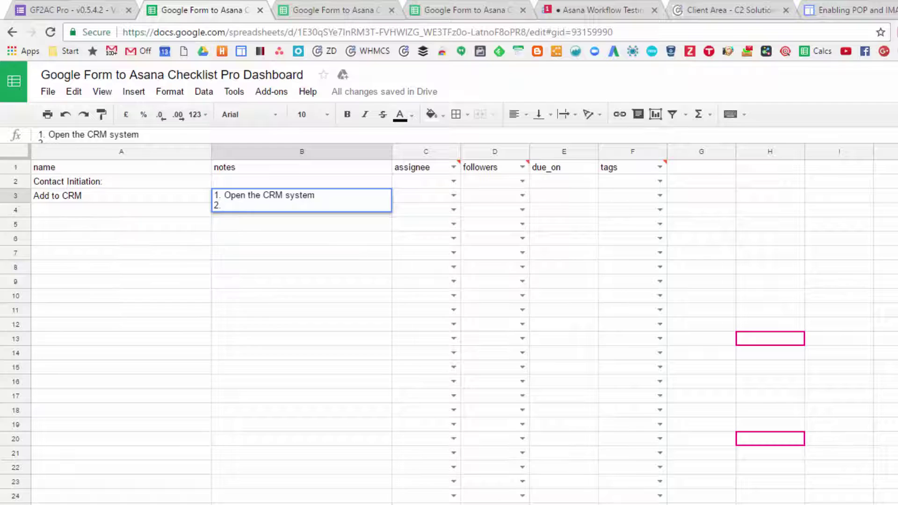
pyautogui.write(' Enter Client Details')
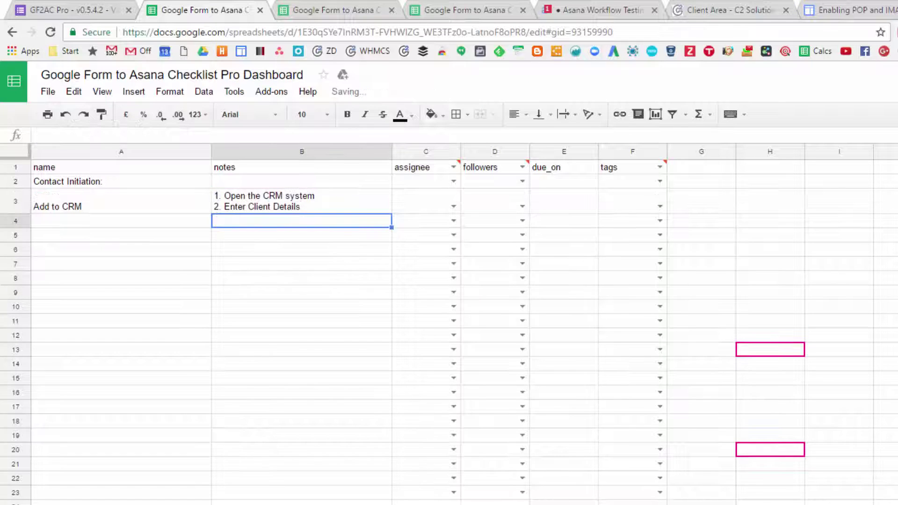
pyautogui.click(302, 201)
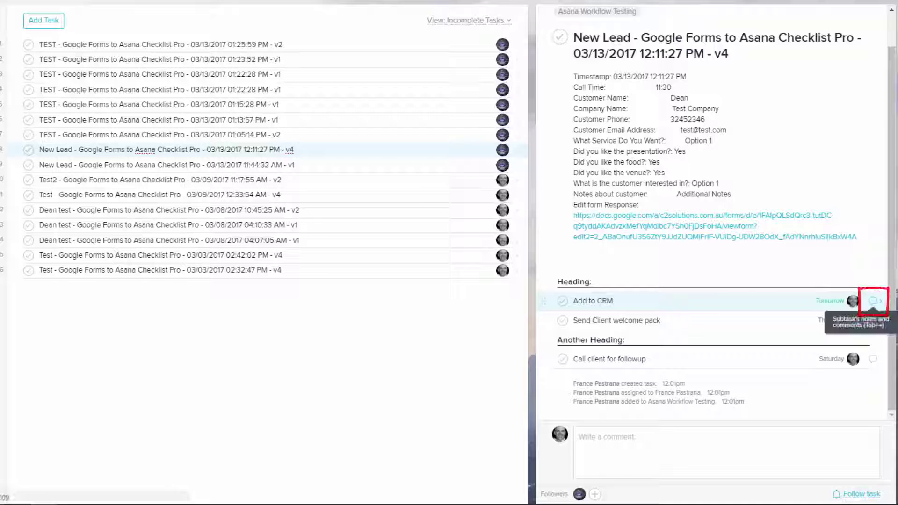
# Open the Add to CRM subtask in Asana to examine its description text, and return to the dashboard spreadsheet
pyautogui.click(872, 300)
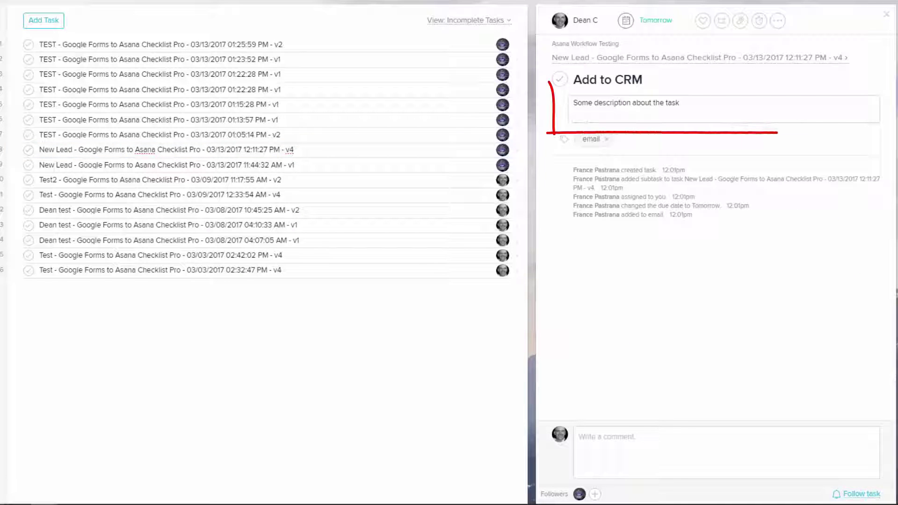
pyautogui.tripleClick(626, 103)
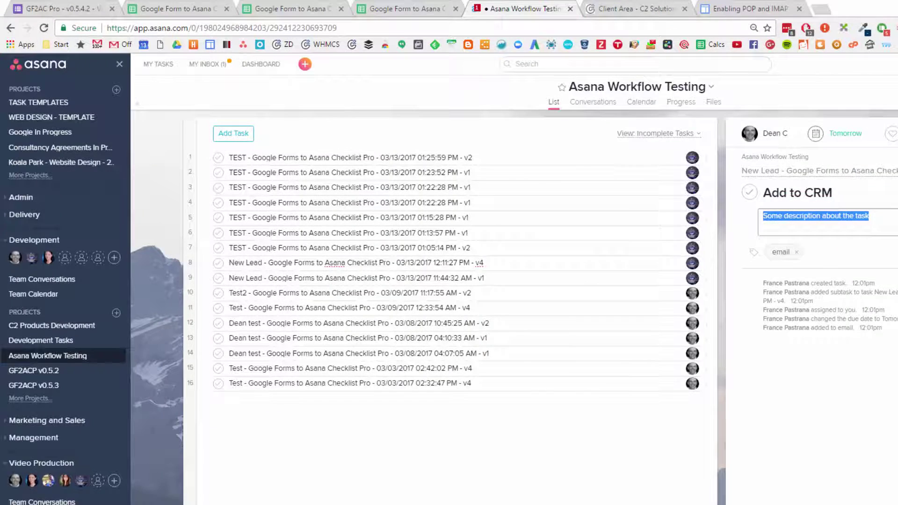
pyautogui.click(185, 9)
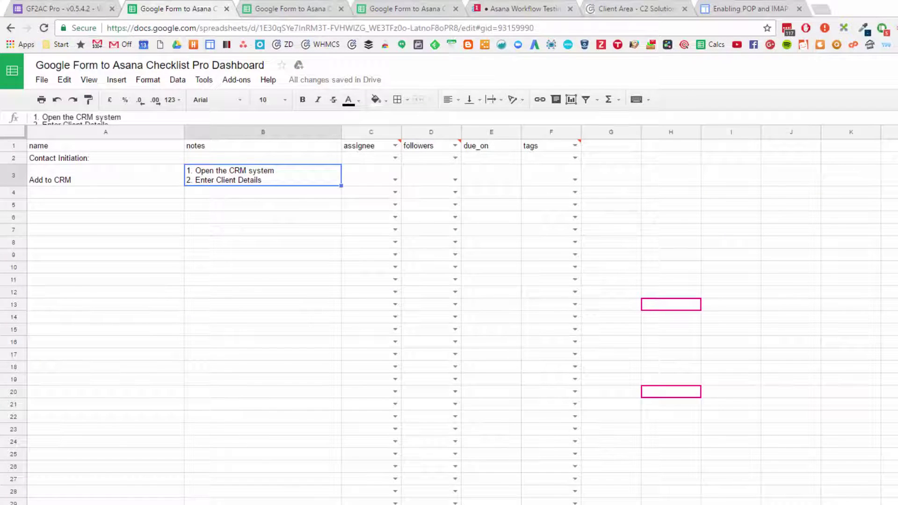
# Pick a team member's email from the list as the Add to CRM assignee, and clear the cell
pyautogui.click(370, 175)
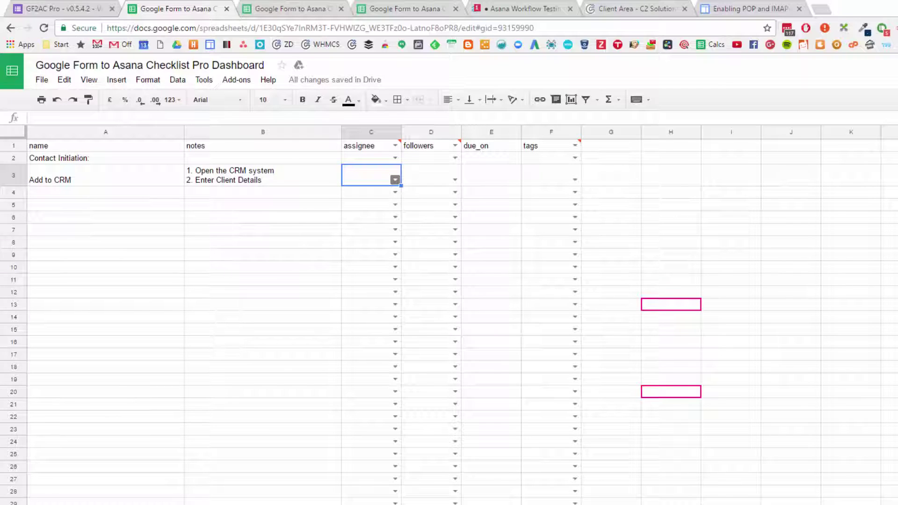
pyautogui.click(395, 179)
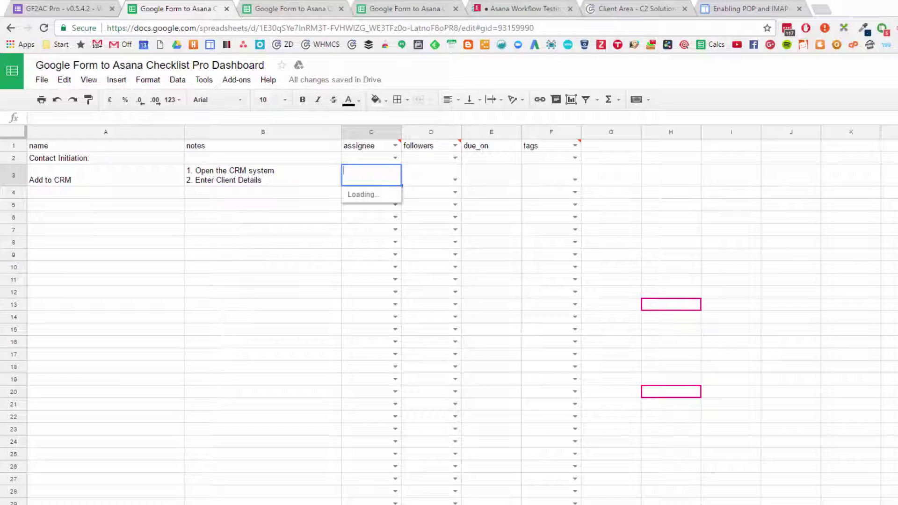
pyautogui.press('Down')
pyautogui.press('Down')
pyautogui.press('Down')
pyautogui.press('Down')
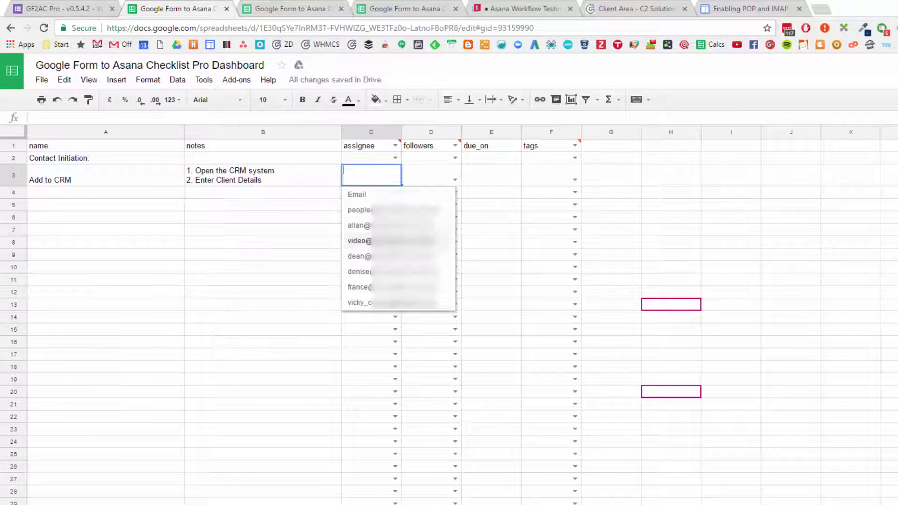
pyautogui.press('Return')
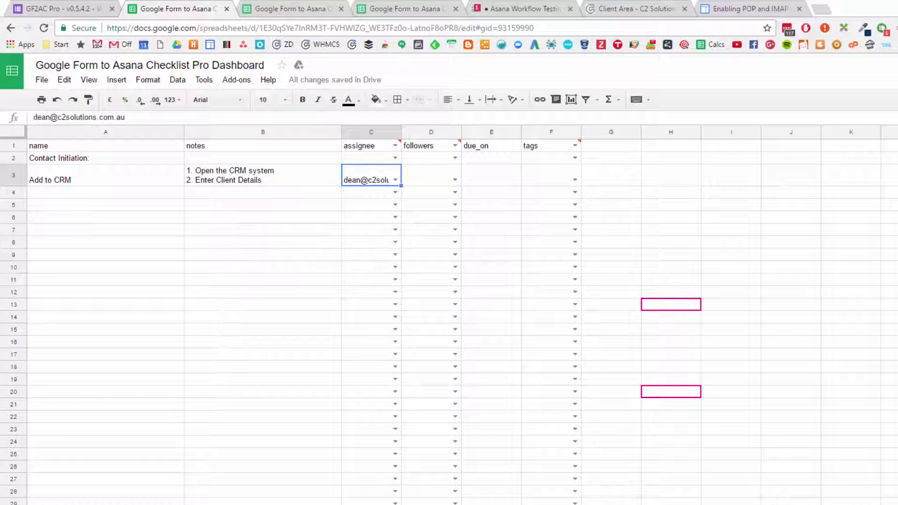
pyautogui.press('Delete')
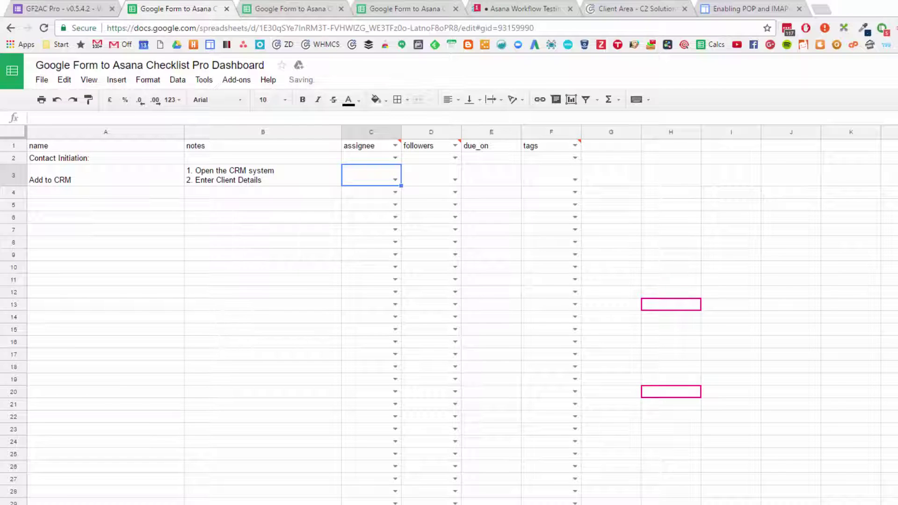
# Enter team members' emails for Add to CRM as assignee in C3 and as follower in D3, using the matching list suggestions
pyautogui.write('dean')
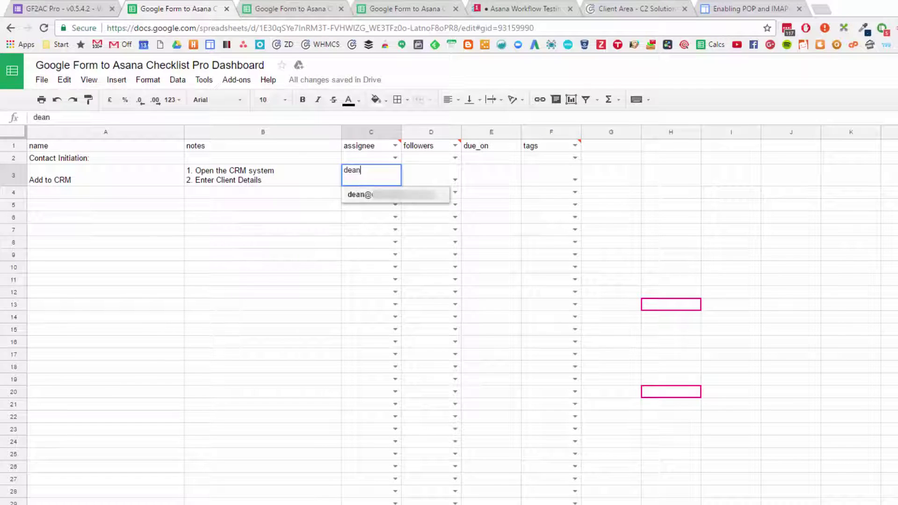
pyautogui.press('Return')
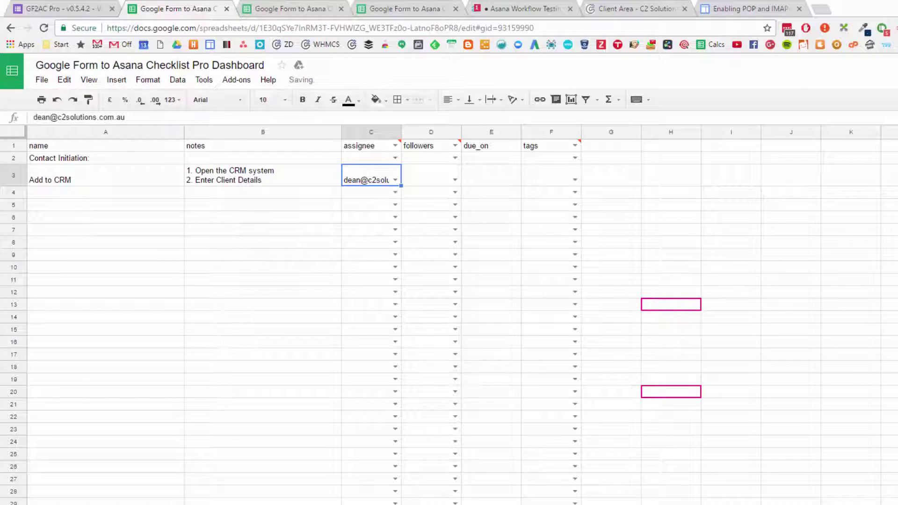
pyautogui.press('Tab')
pyautogui.write('fr')
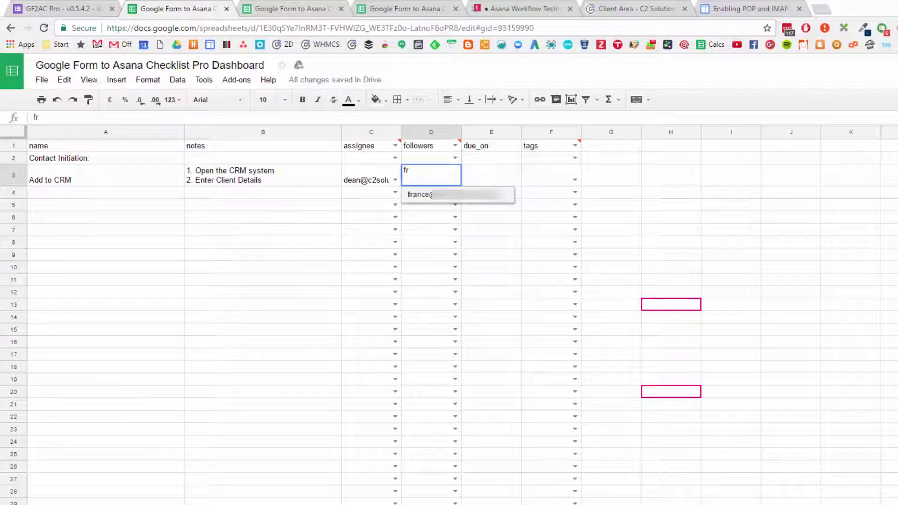
pyautogui.press('Return')
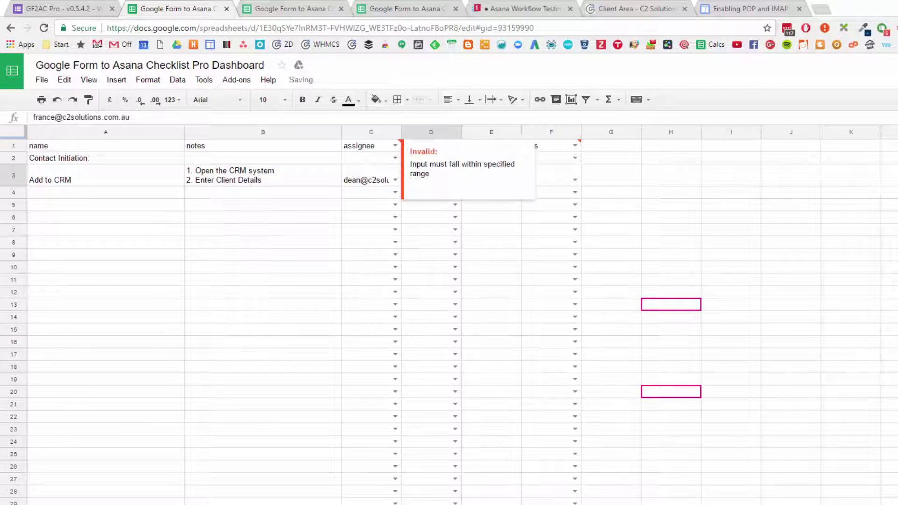
# Open the parent New Lead v4 task in Asana to examine who Add to CRM is assigned to, and reopen that subtask
pyautogui.click(524, 9)
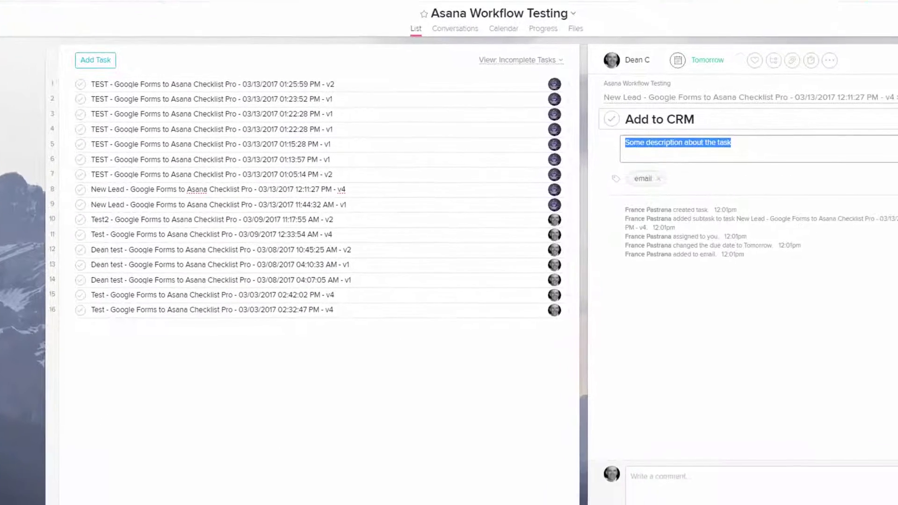
pyautogui.click(750, 97)
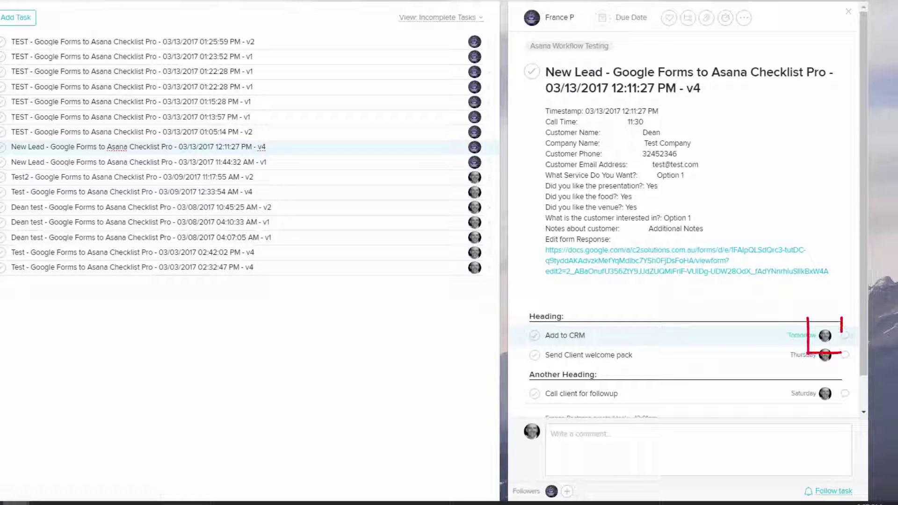
pyautogui.moveTo(824, 336)
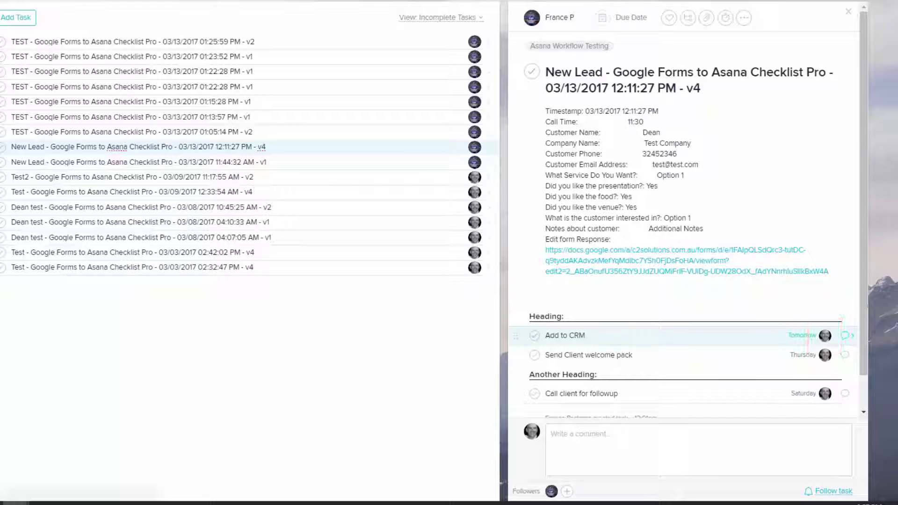
pyautogui.click(846, 336)
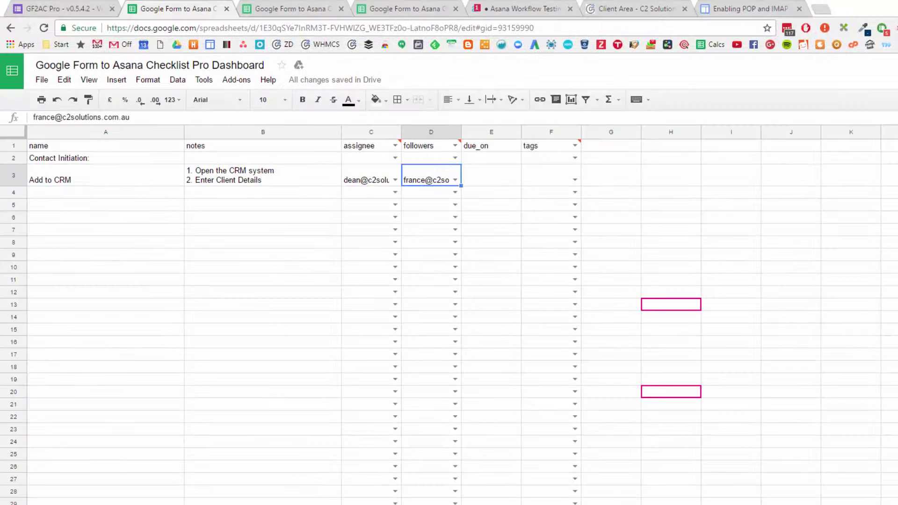
# Enter 0 as the due_on value for Add to CRM in E3
pyautogui.click(483, 172)
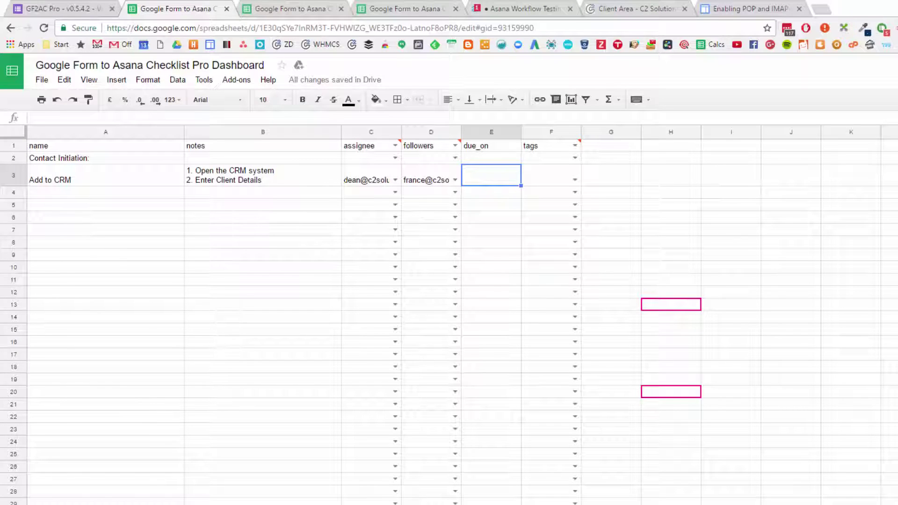
pyautogui.write('0')
pyautogui.press('Return')
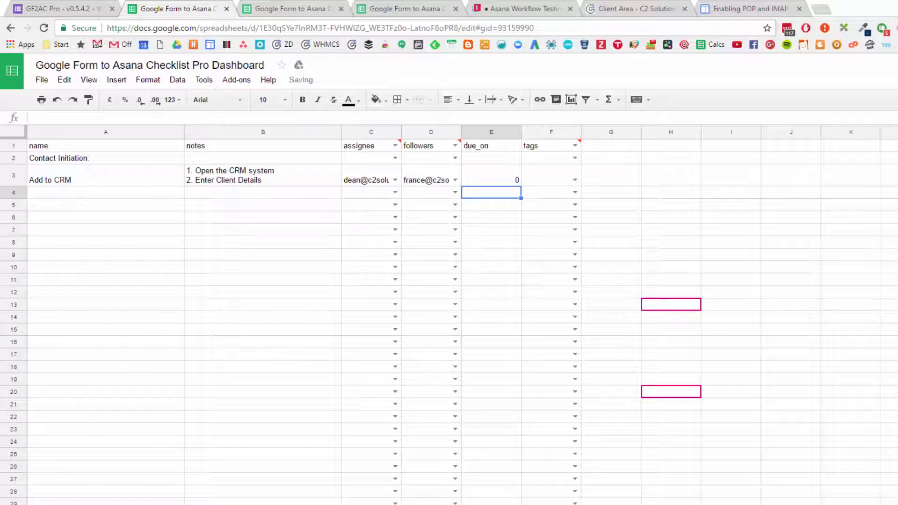
pyautogui.click(671, 218)
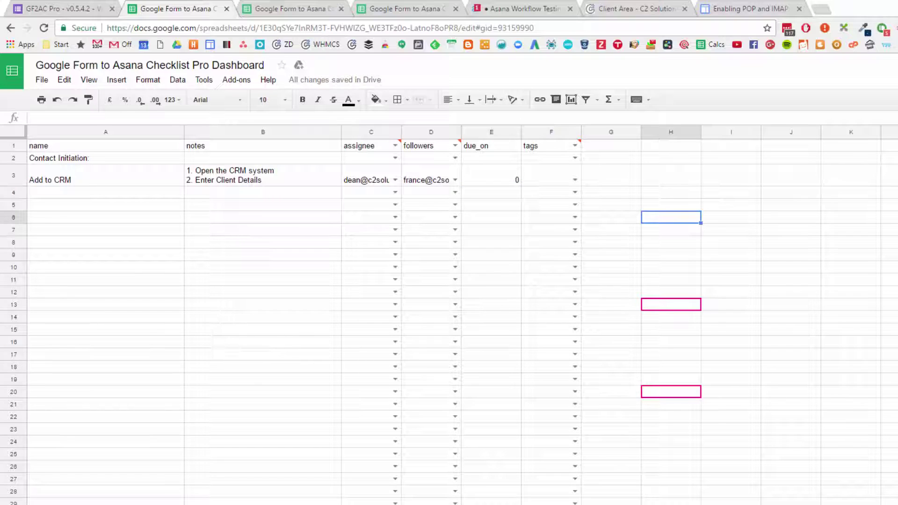
# Set the Add to CRM due_on value in E3 to 1, and replace it with 2
pyautogui.click(490, 176)
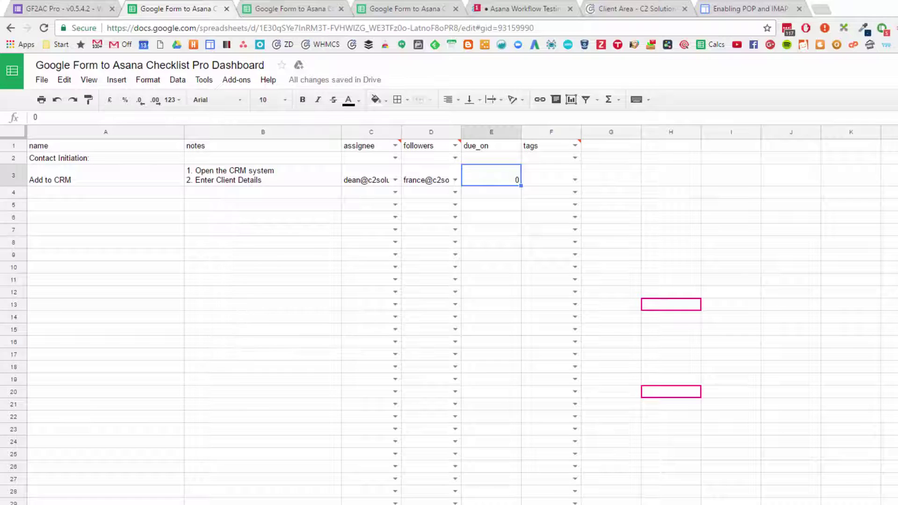
pyautogui.write('1')
pyautogui.press('Return')
pyautogui.press('Up')
pyautogui.write('2')
pyautogui.press('Return')
pyautogui.press('Up')
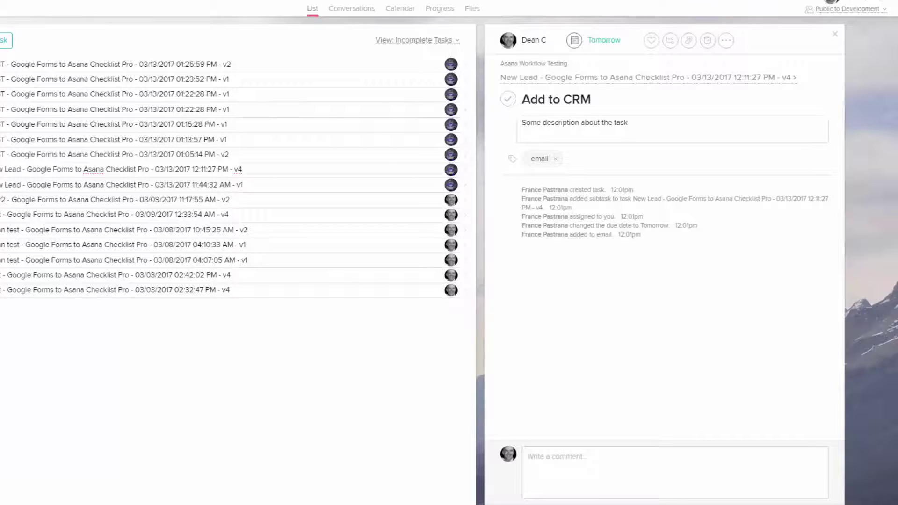
# Switch to Asana and open the parent New Lead v4 task to examine its subtasks' due dates
pyautogui.click(648, 78)
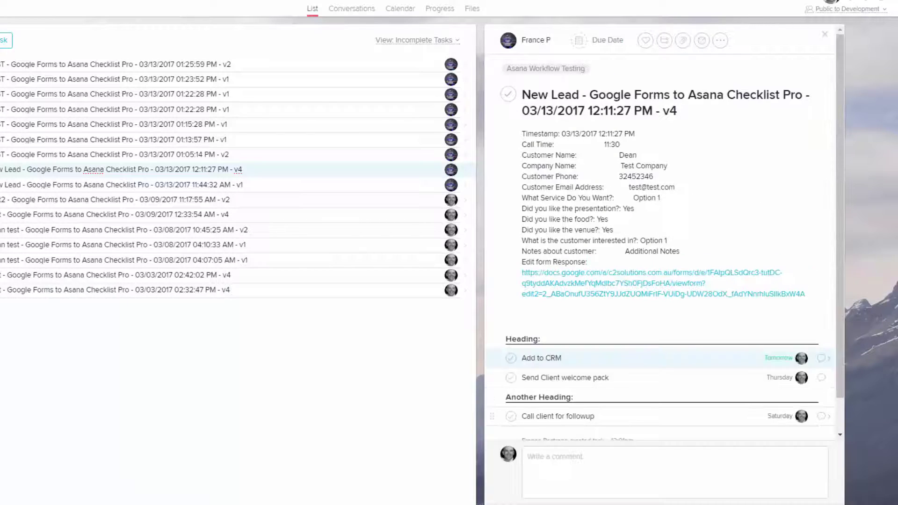
pyautogui.scroll(-1, 665, 234)
pyautogui.moveTo(763, 413)
pyautogui.mouseDown()
pyautogui.moveTo(814, 296)
pyautogui.moveTo(750, 295)
pyautogui.mouseUp()
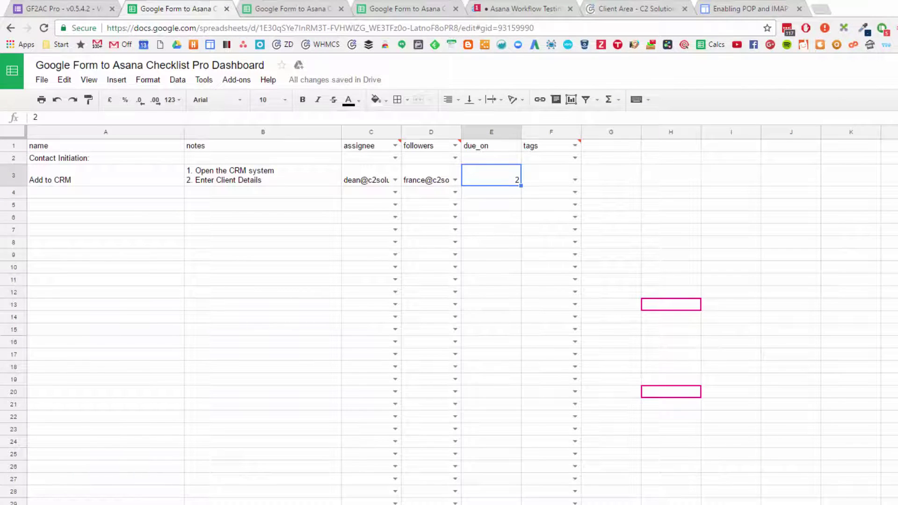
# Pick the existing tag "followup" from the list for Add to CRM in F3, and clear the cell
pyautogui.click(574, 180)
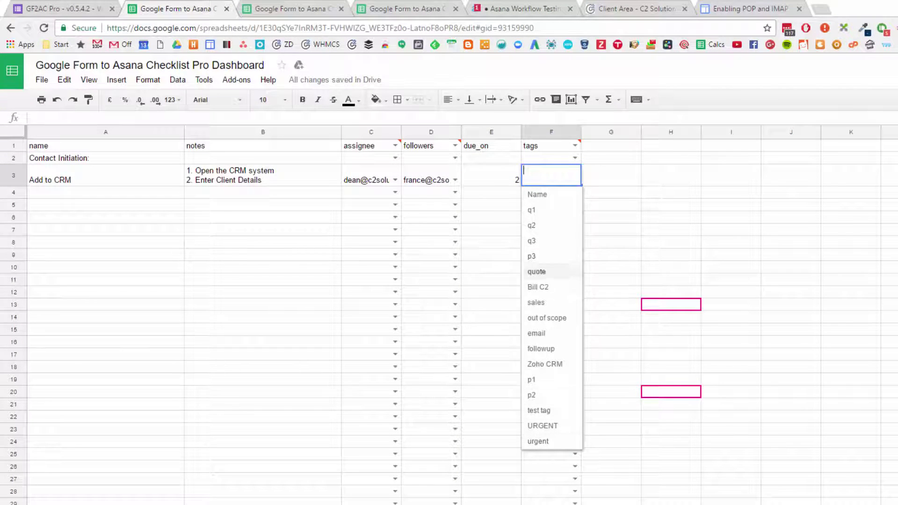
pyautogui.press('Down')
pyautogui.press('Down')
pyautogui.press('Down')
pyautogui.press('Down')
pyautogui.press('Down')
pyautogui.press('Return')
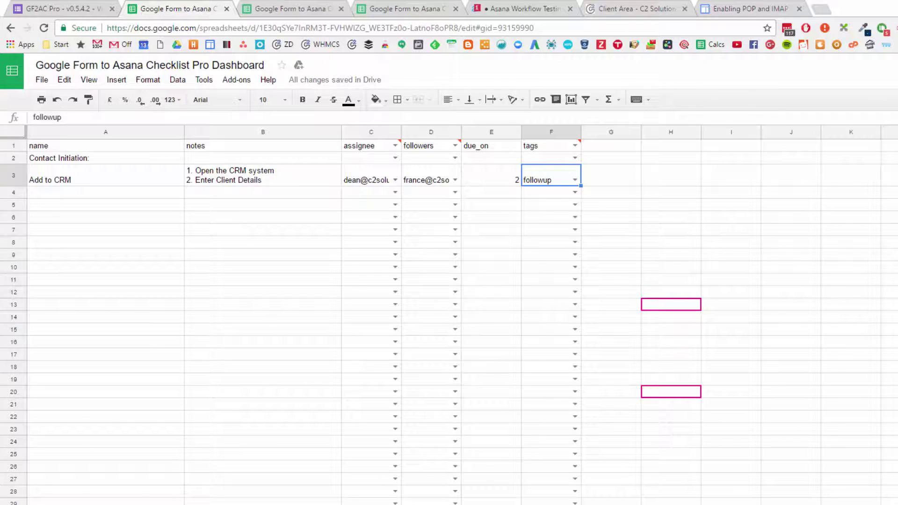
pyautogui.press('Delete')
# Enter the custom tag "new tag" for Add to CRM in F3
pyautogui.write('new tag')
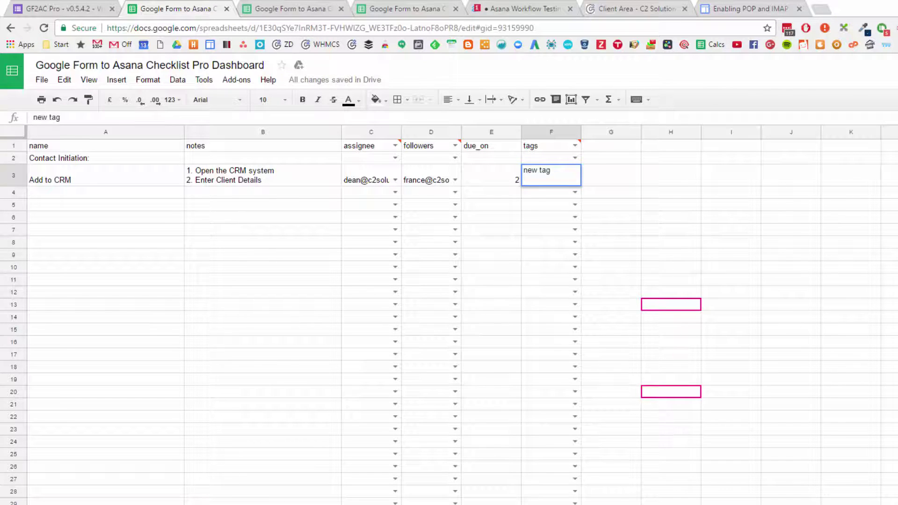
pyautogui.press('Tab')
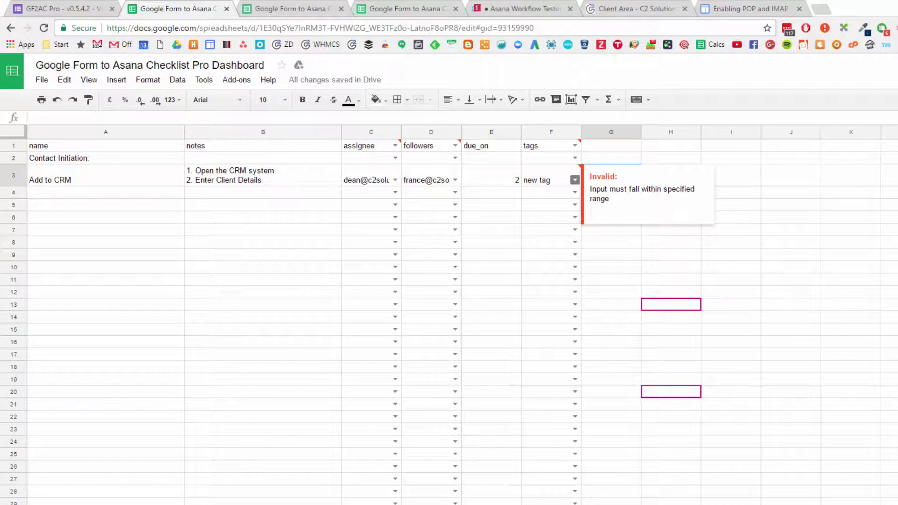
pyautogui.click(791, 175)
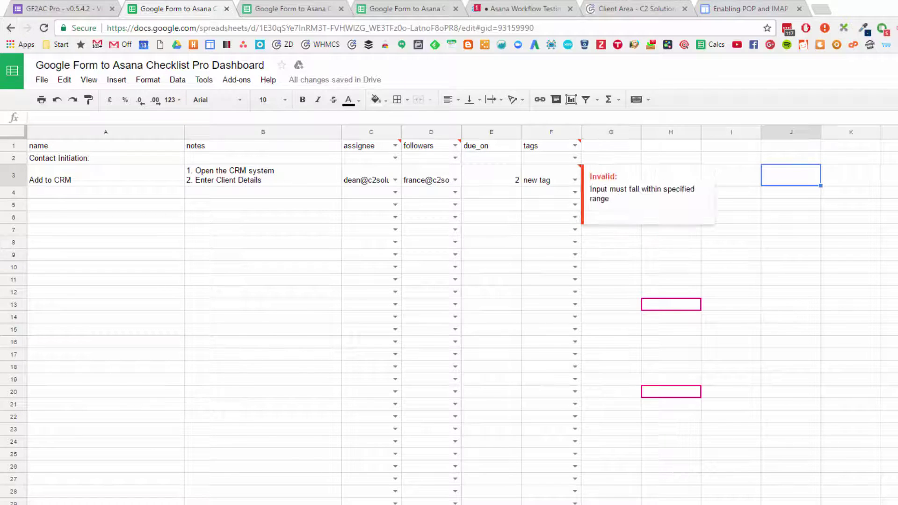
# Replace the Add to CRM tag in F3 with "New Lead"
pyautogui.click(551, 175)
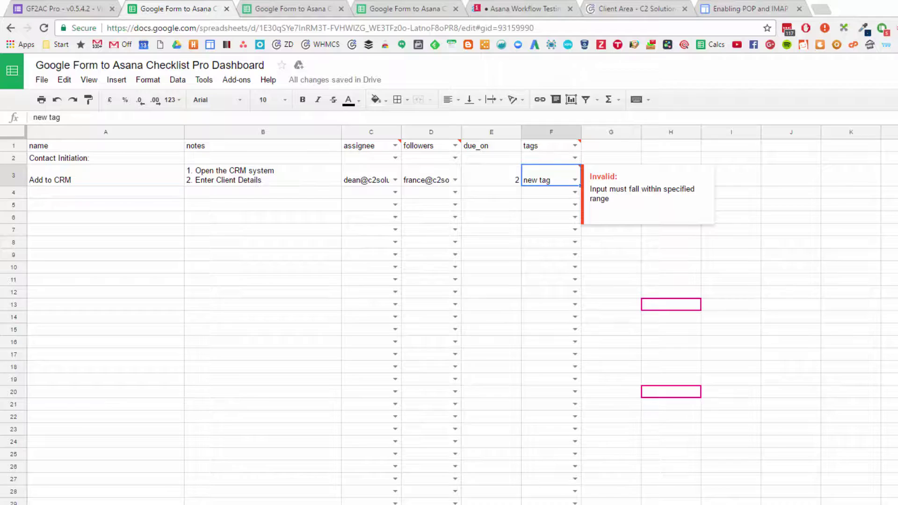
pyautogui.press('Return')
pyautogui.hotkey('ctrl', 'shift', 'Left')
pyautogui.hotkey('ctrl', 'shift', 'Left')
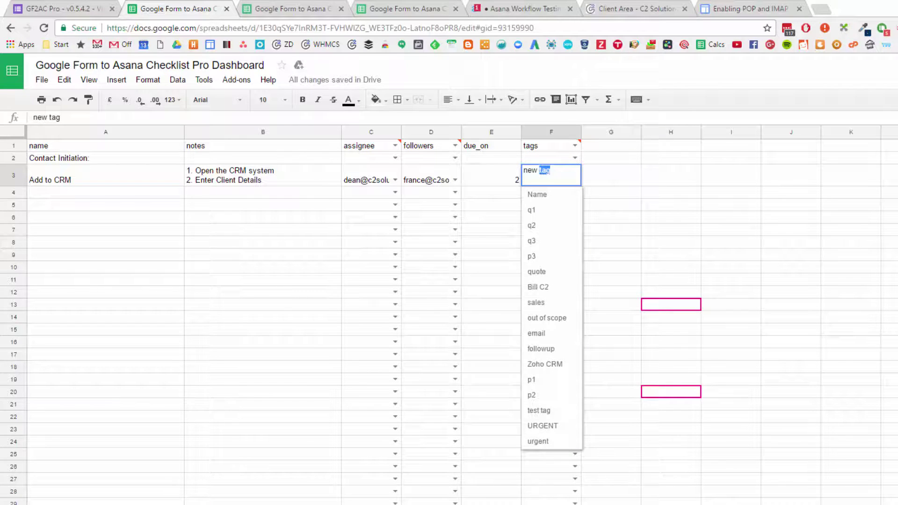
pyautogui.write('New ')
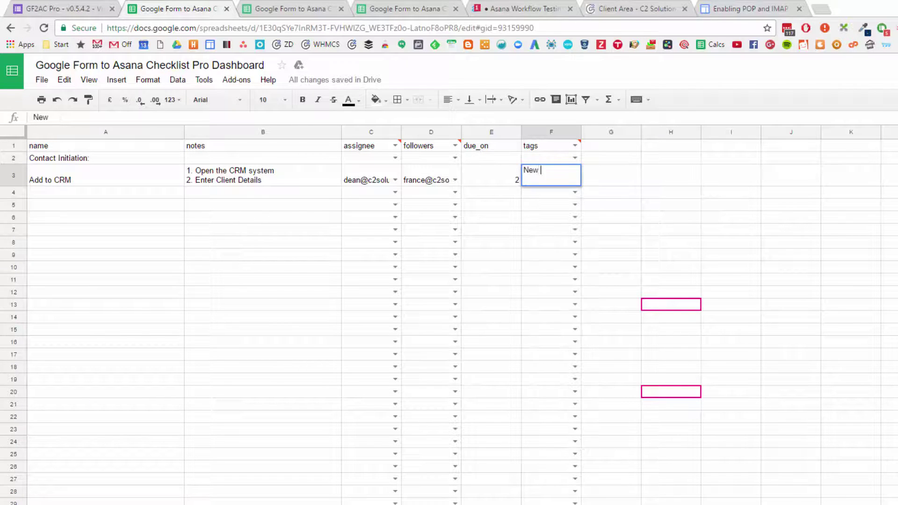
pyautogui.write('Lead')
pyautogui.press('Return')
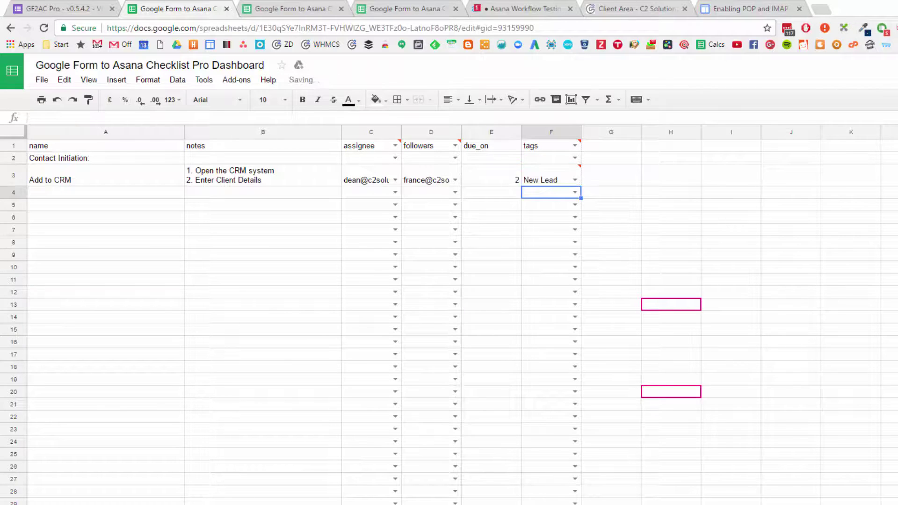
pyautogui.click(611, 176)
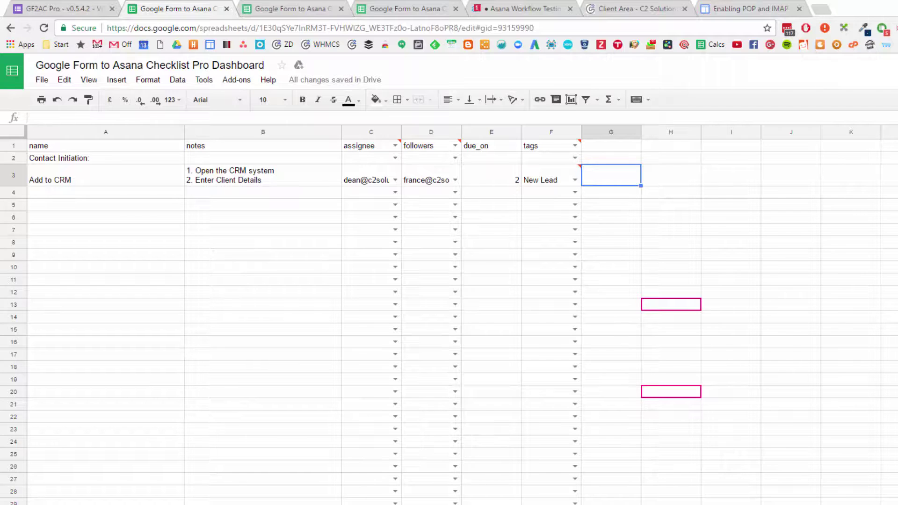
# Enter the task names "TAsk 2" in A4 and "Task 3" in A5 below Add to CRM
pyautogui.click(106, 192)
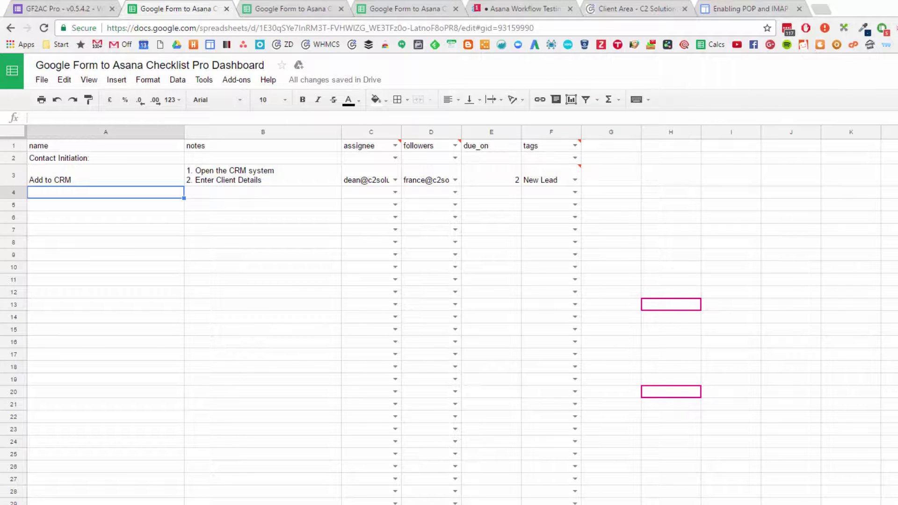
pyautogui.write('TAsk')
pyautogui.press('Return')
pyautogui.write('Task')
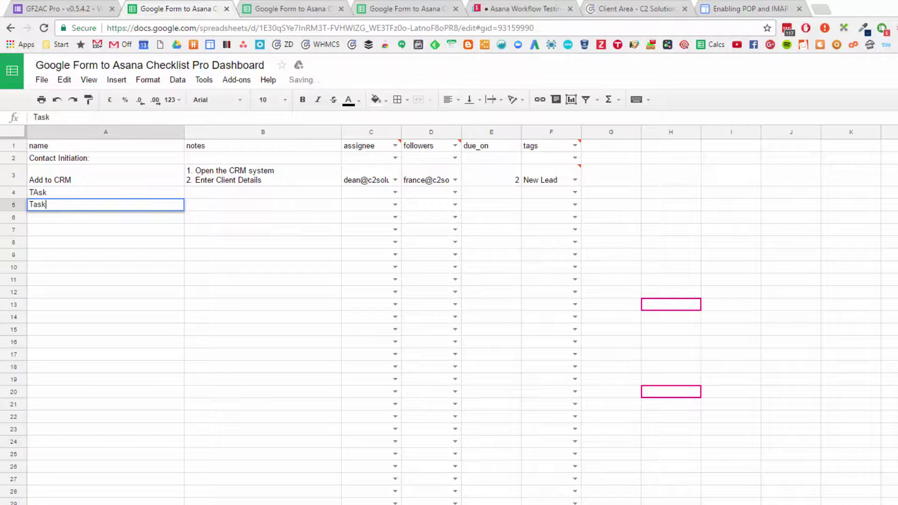
pyautogui.write(' 3')
pyautogui.press('Return')
# Enter "asdf" as the notes for both new tasks in B4 and B5
pyautogui.press('Up')
pyautogui.press('Up')
pyautogui.press('Right')
pyautogui.write('as')
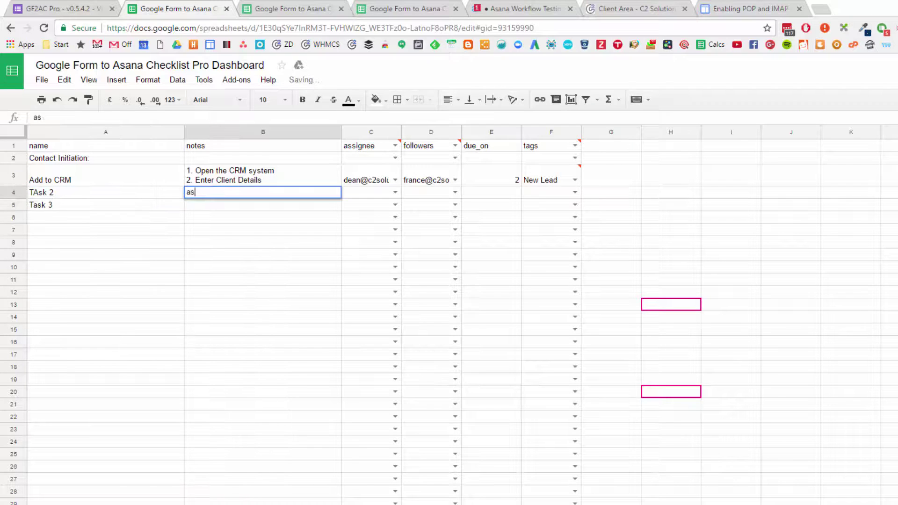
pyautogui.write('df')
pyautogui.press('Down')
pyautogui.write('asdf')
# Copy the Add to CRM assignee email to the assignee cells of Task 2 and Task 3, C4 and C5
pyautogui.press('Tab')
pyautogui.press('Up')
pyautogui.press('Up')
pyautogui.hotkey('ctrl', 'c')
pyautogui.press('Down')
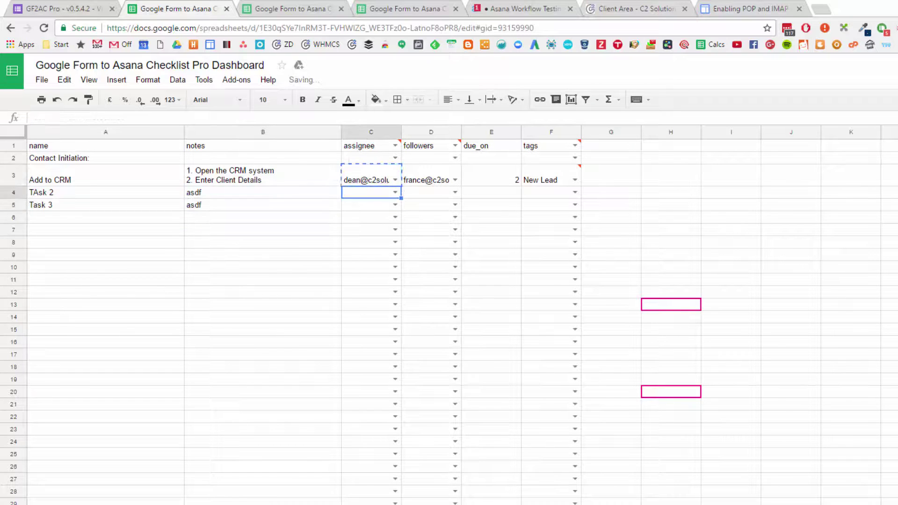
pyautogui.hotkey('ctrl', 'v')
pyautogui.press('Down')
pyautogui.hotkey('ctrl', 'v')
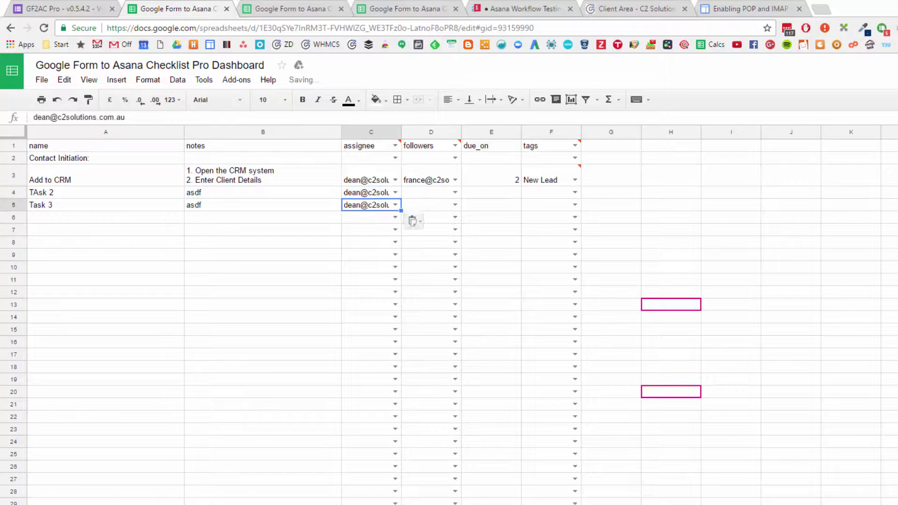
# Copy the Add to CRM follower email to the follower cells of Task 2 and Task 3, D4 and D5
pyautogui.press('Tab')
pyautogui.press('Up')
pyautogui.press('Up')
pyautogui.hotkey('ctrl', 'c')
pyautogui.press('Down')
pyautogui.hotkey('ctrl', 'v')
pyautogui.press('Down')
pyautogui.hotkey('ctrl', 'v')
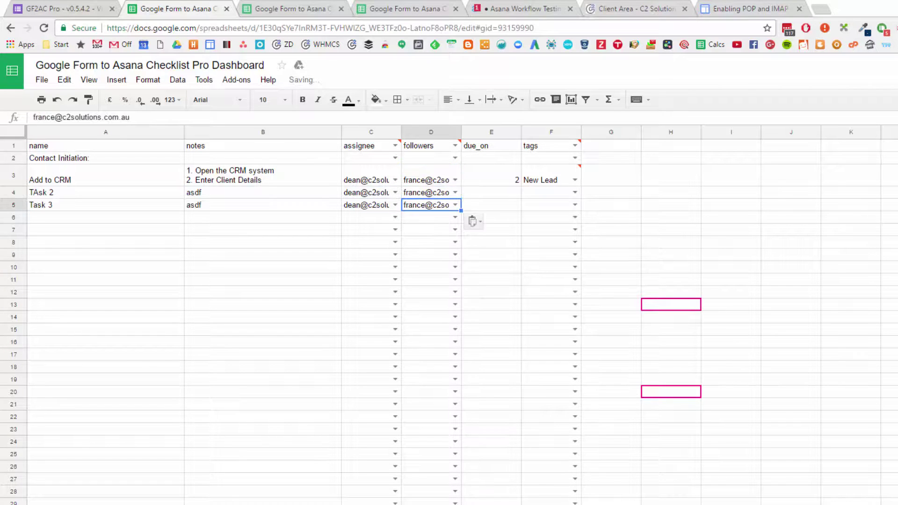
# Enter the due_on values 3 for Task 2 in E4 and 4 for Task 3 in E5
pyautogui.press('Tab')
pyautogui.press('Tab')
pyautogui.press('Up')
pyautogui.press('Up')
pyautogui.press('Down')
pyautogui.press('Left')
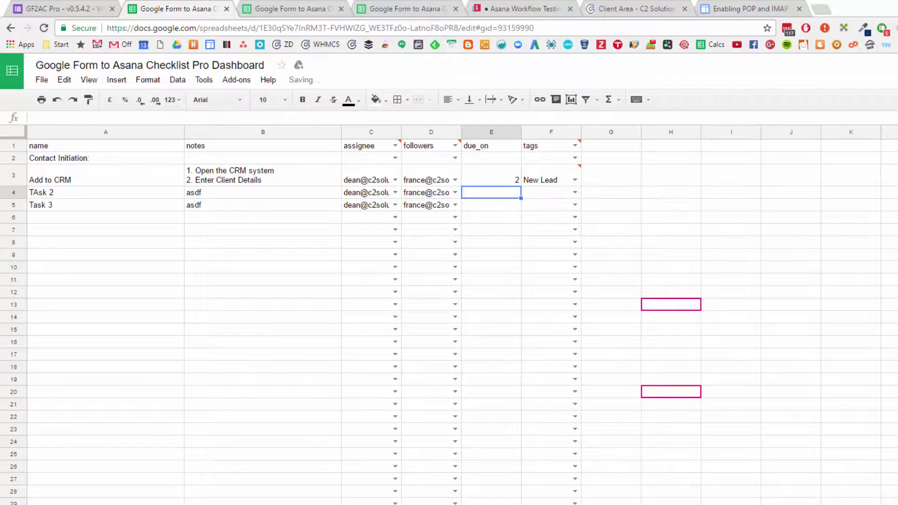
pyautogui.write('3')
pyautogui.press('Return')
pyautogui.write('4')
pyautogui.press('Return')
# Set the tags of Task 2 and Task 3 in F4 and F5 to the suggested "followup"
pyautogui.press('Tab')
pyautogui.press('Up')
pyautogui.press('Up')
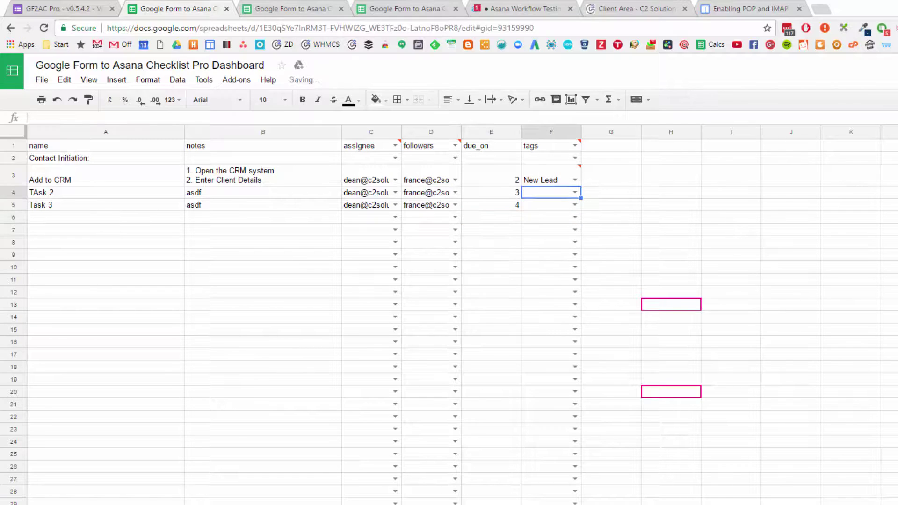
pyautogui.write('f')
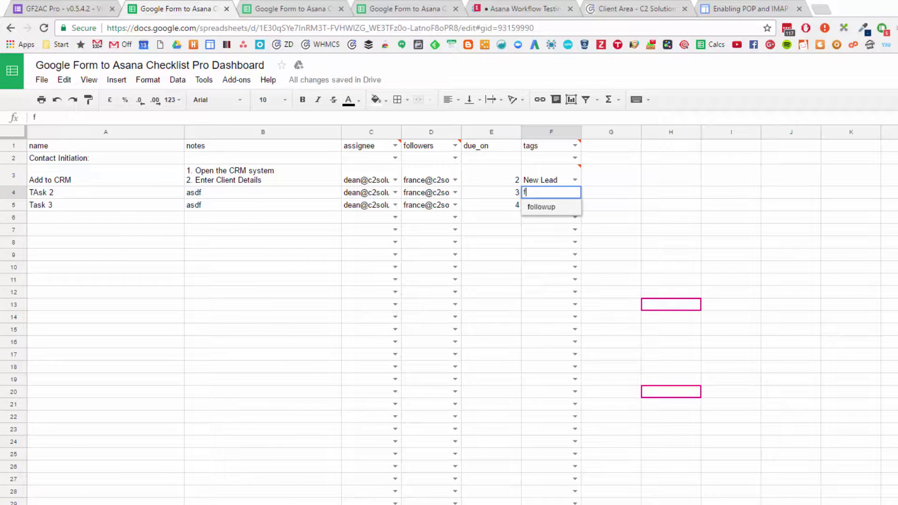
pyautogui.press('Return')
pyautogui.write('f')
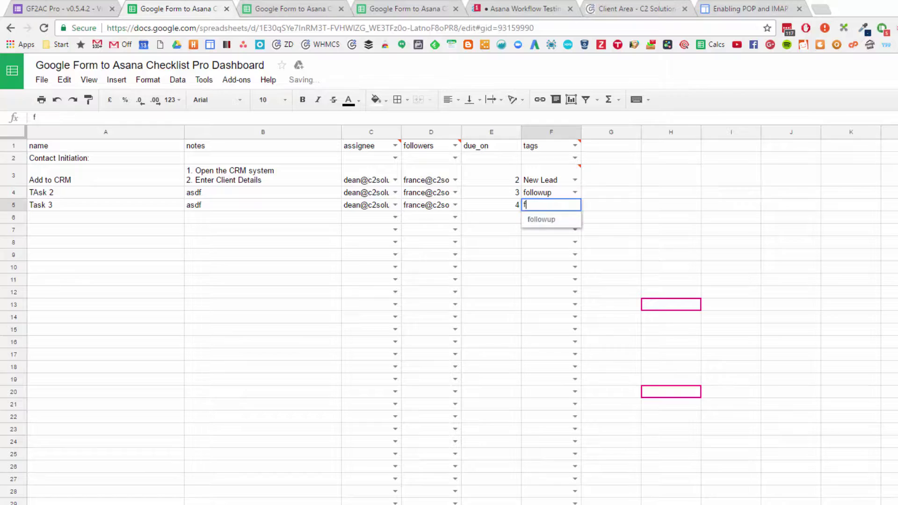
pyautogui.press('Return')
# Add the section heading "Another Heading:" in A6 below Task 3
pyautogui.press('Left')
pyautogui.press('Left')
pyautogui.press('Left')
pyautogui.press('Left')
pyautogui.press('Left')
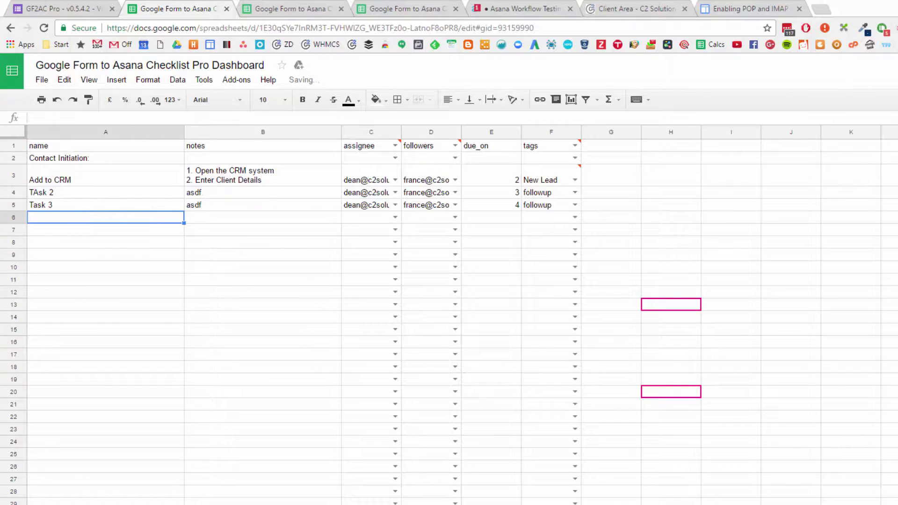
pyautogui.write('Another Hea')
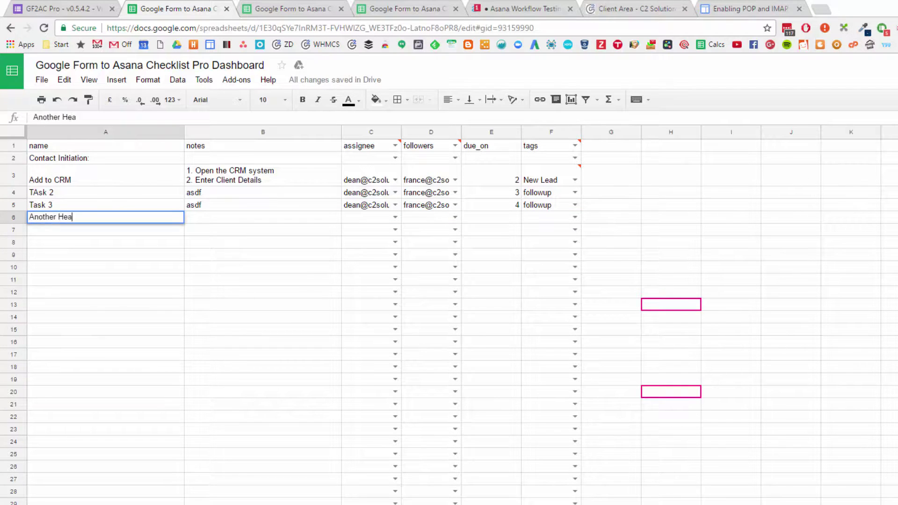
pyautogui.write('ding:')
pyautogui.press('Return')
# Enter the task names "Task 5" in A7 and "Task 6" in A8 under Another Heading
pyautogui.write('Tas')
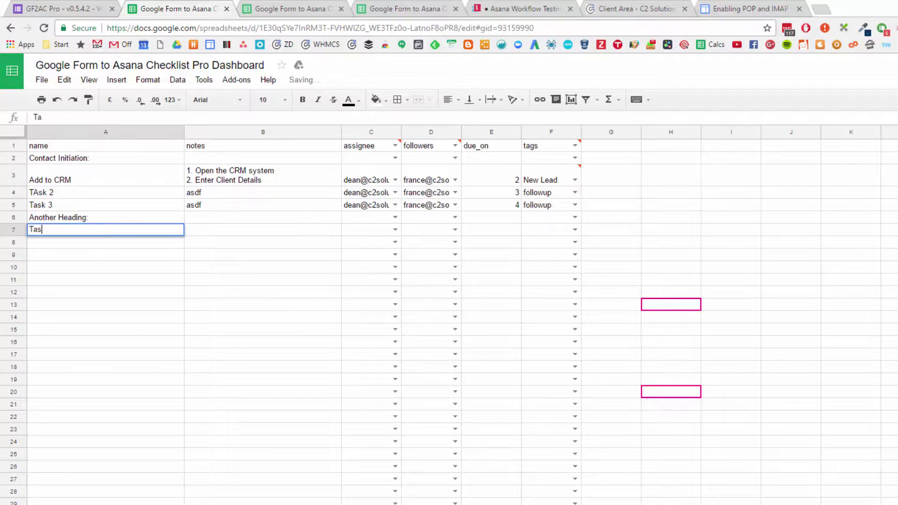
pyautogui.write('k 5')
pyautogui.press('Return')
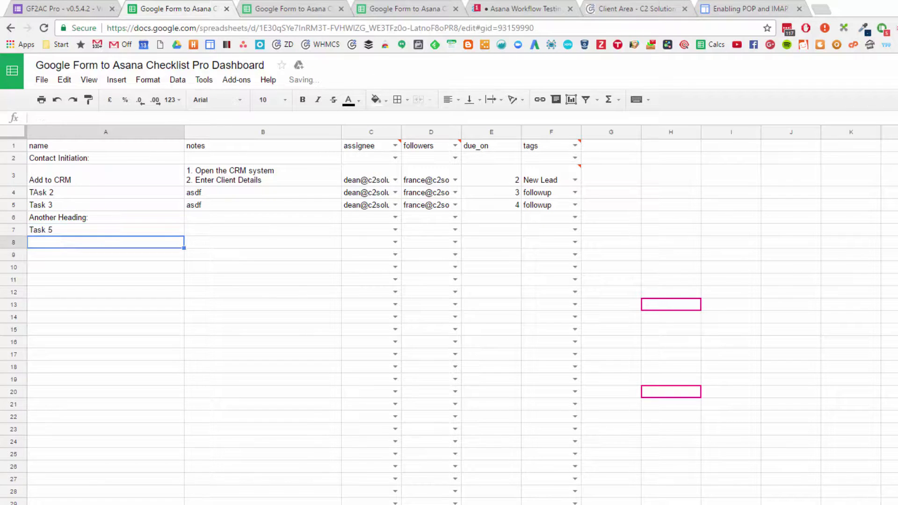
pyautogui.write('Task 6')
pyautogui.press('Return')
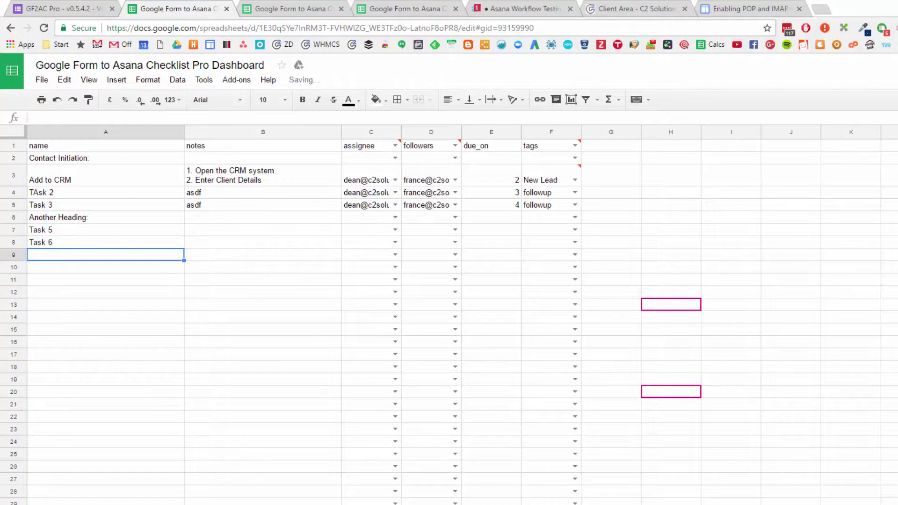
pyautogui.press('Up')
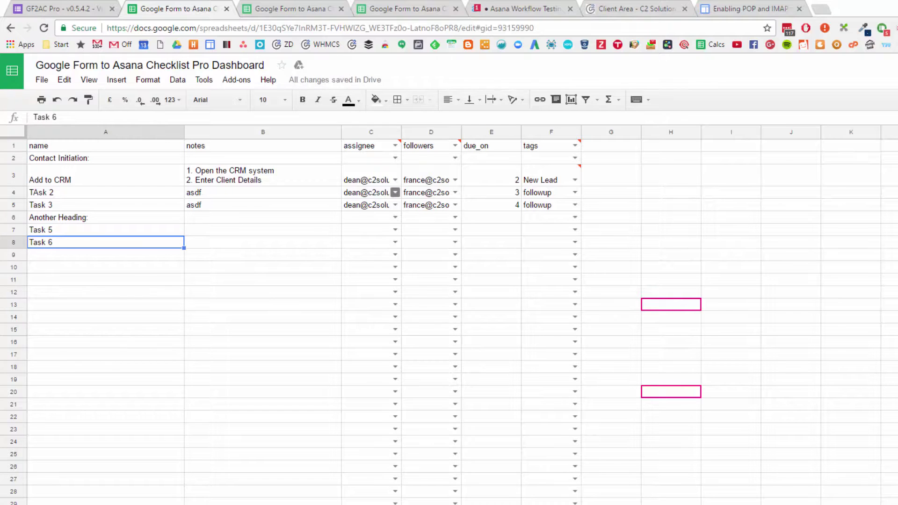